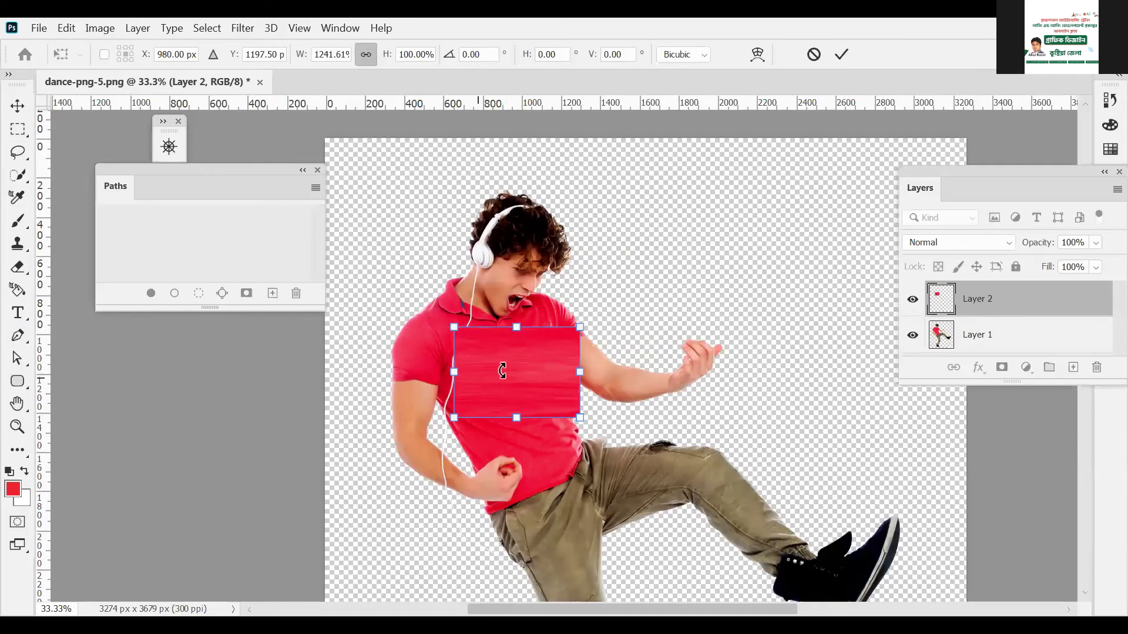
Stretch the red shirt sample on Layer 2 horizontally until it spans the full canvas width, keeping its height
key("ctrl+z")
left_click_drag(393, 367, 335, 367)
left_click_drag(521, 369, 776, 373)
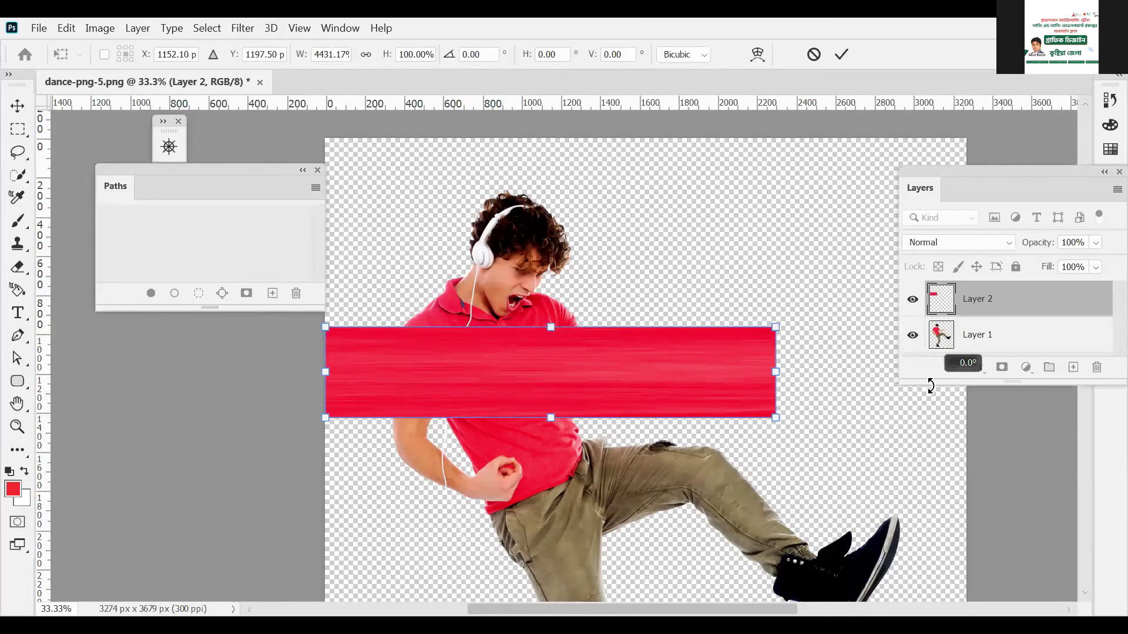
left_click(930, 386)
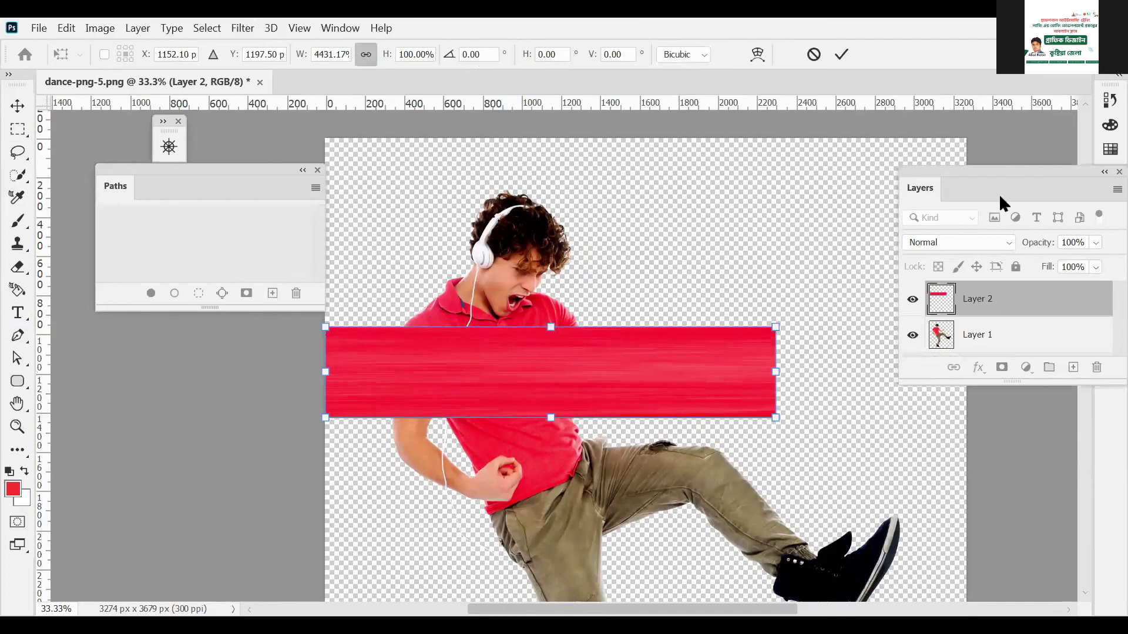
left_click(796, 305, "alt")
left_click_drag(866, 349, 963, 320)
left_click(702, 287, "alt")
left_click_drag(679, 406, 710, 395)
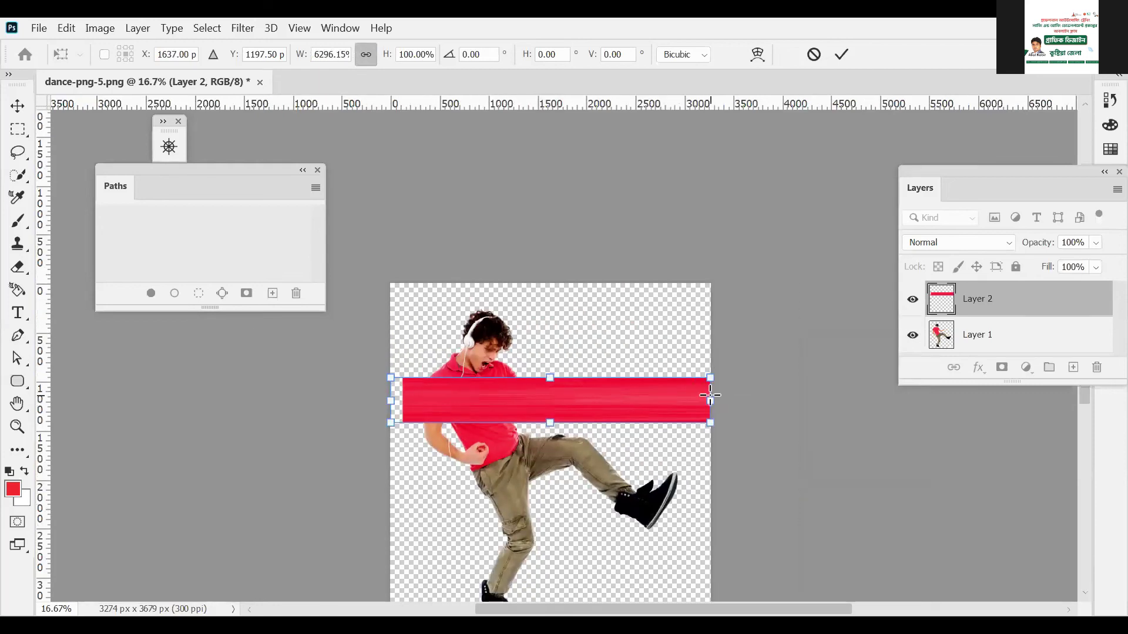
key("Return")
Select a narrow vertical strip of the trousers' thigh with a rectangular marquee and copy it from Layer 1 to a new layer
key("m")
left_click(537, 397, "ctrl")
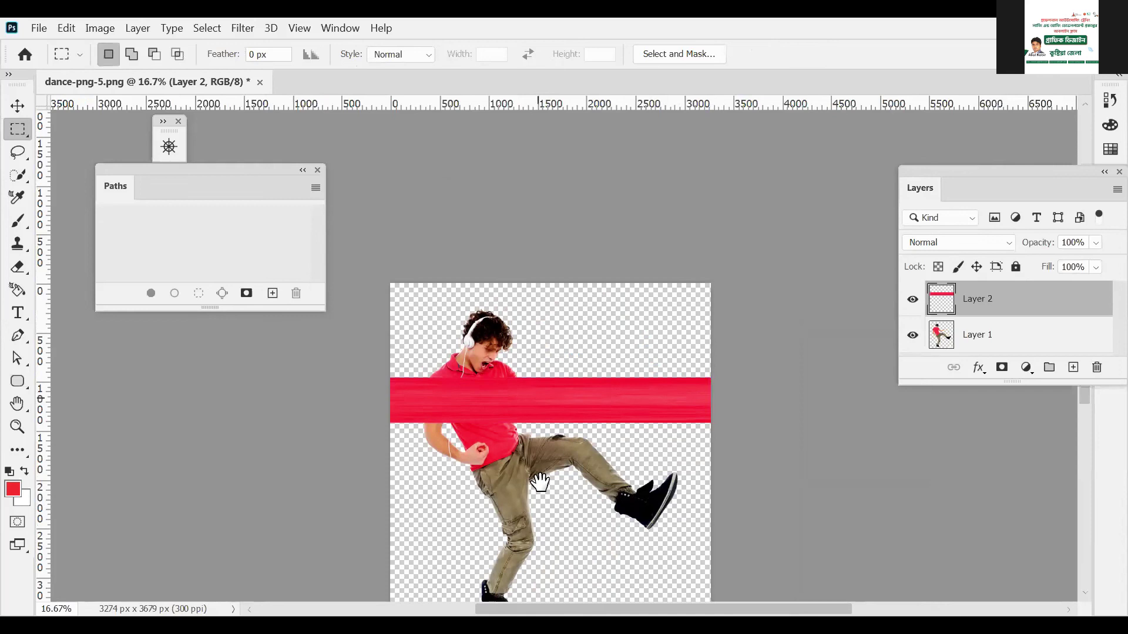
left_click_drag(539, 484, 553, 358)
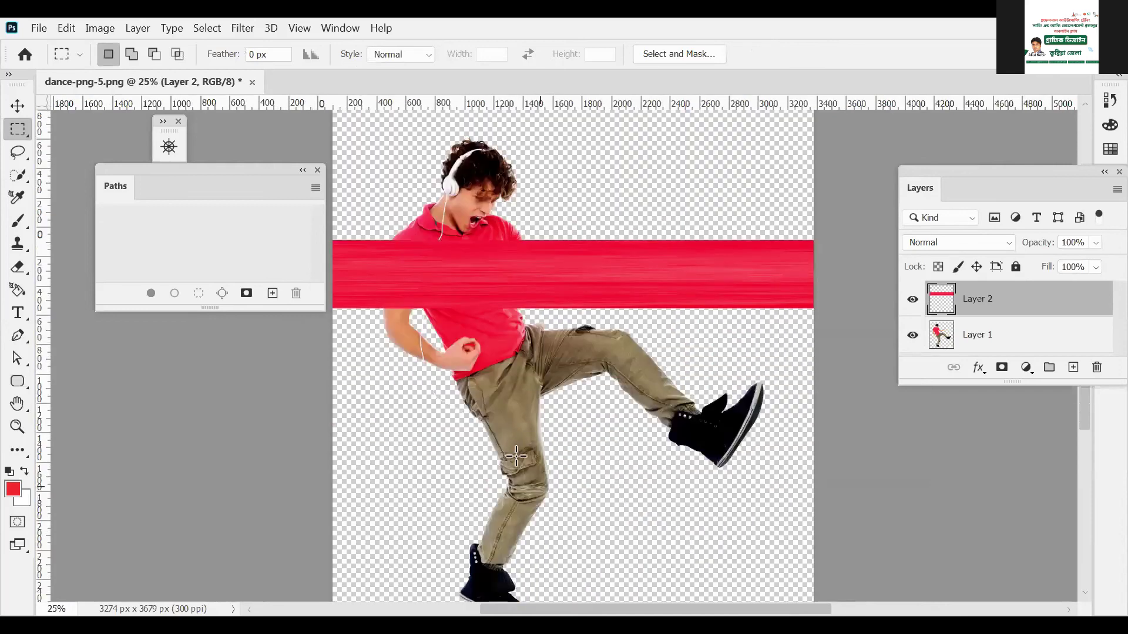
left_click(515, 456, "ctrl")
left_click_drag(534, 379, 522, 457)
left_click_drag(683, 448, 673, 455)
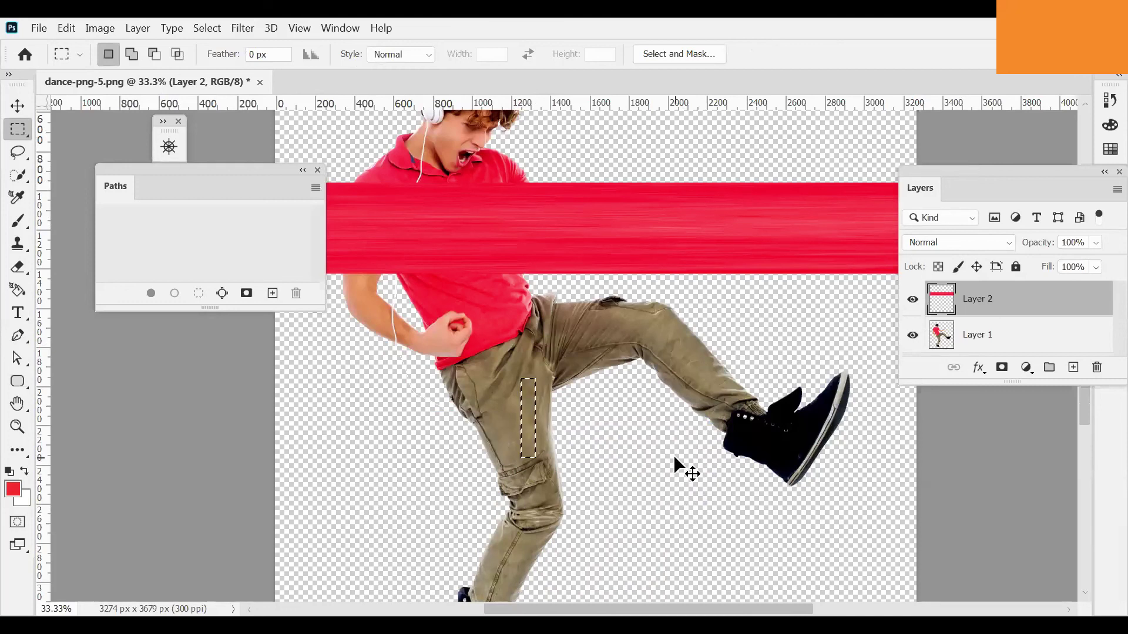
key("ctrl+j")
left_click(600, 272)
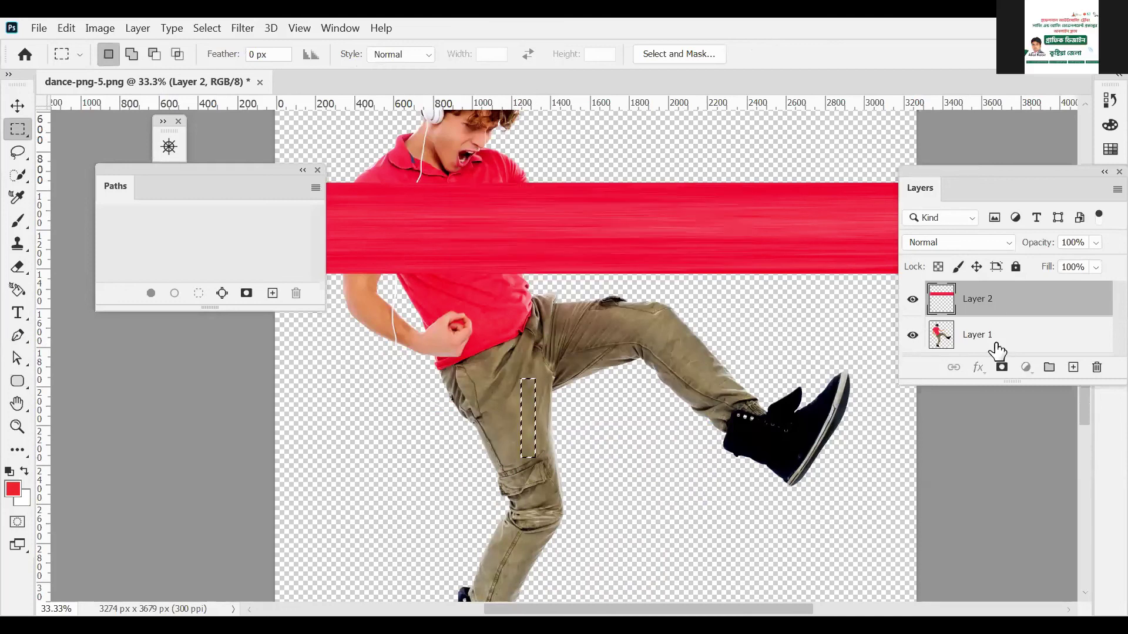
left_click(991, 346)
key("ctrl+j")
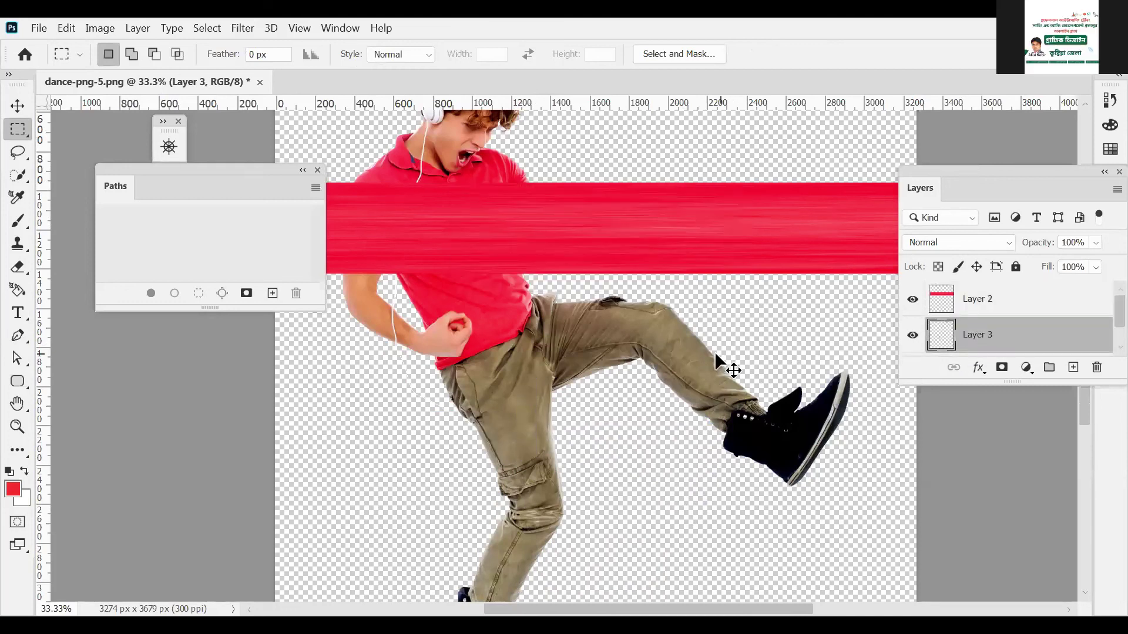
Stretch the copied trouser strip horizontally from the canvas's left edge to its right edge, keeping its height
key("ctrl+t")
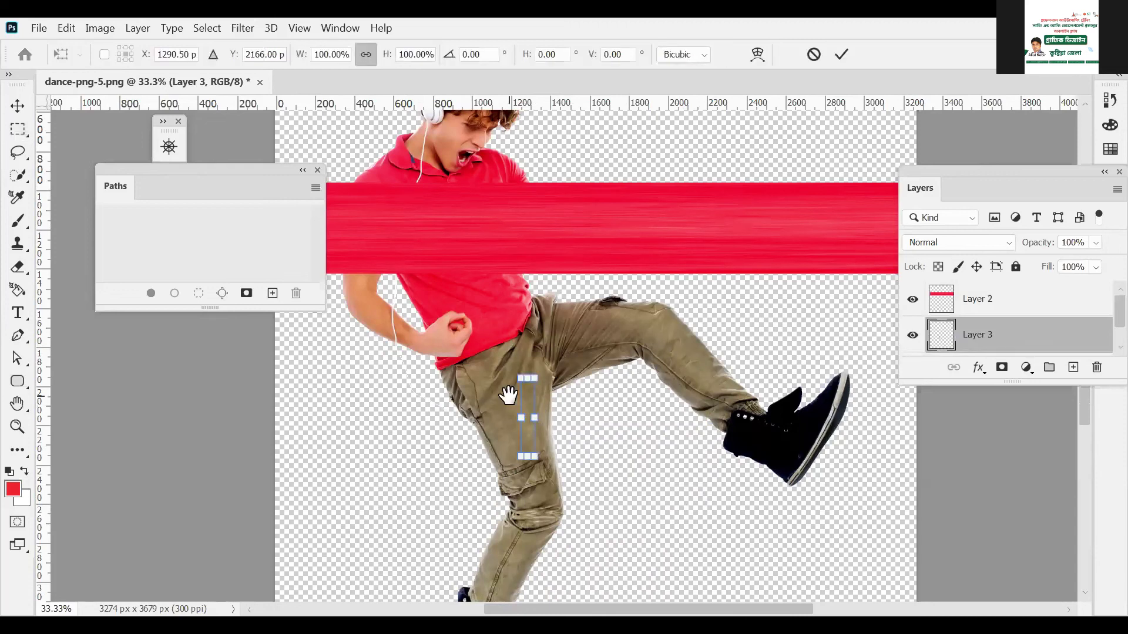
left_click_drag(510, 416, 352, 422)
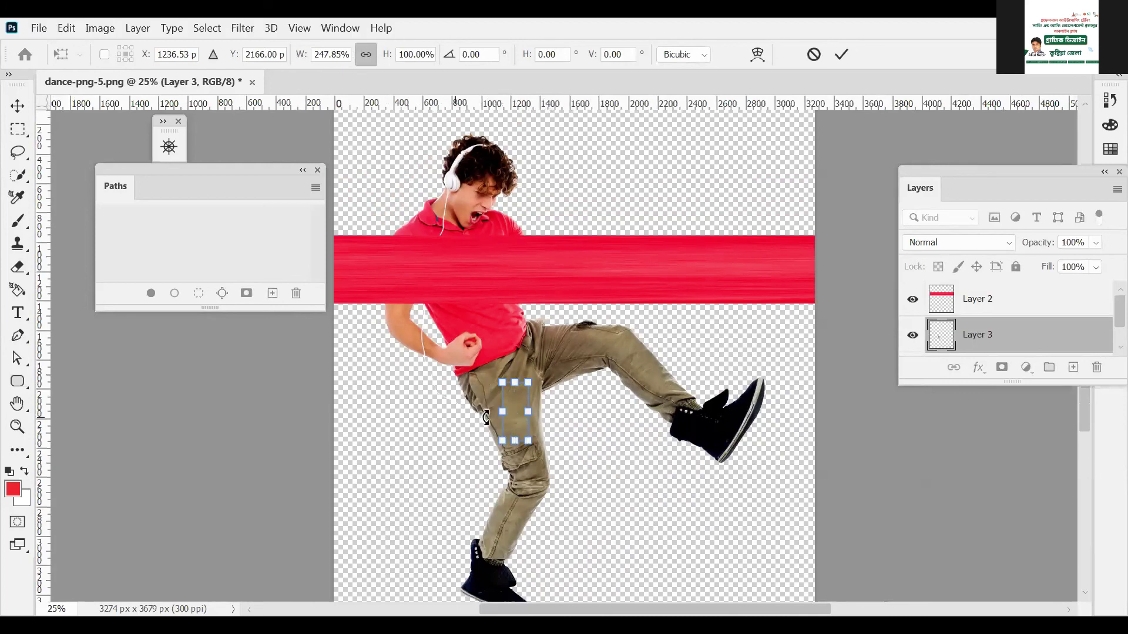
left_click_drag(507, 413, 335, 413)
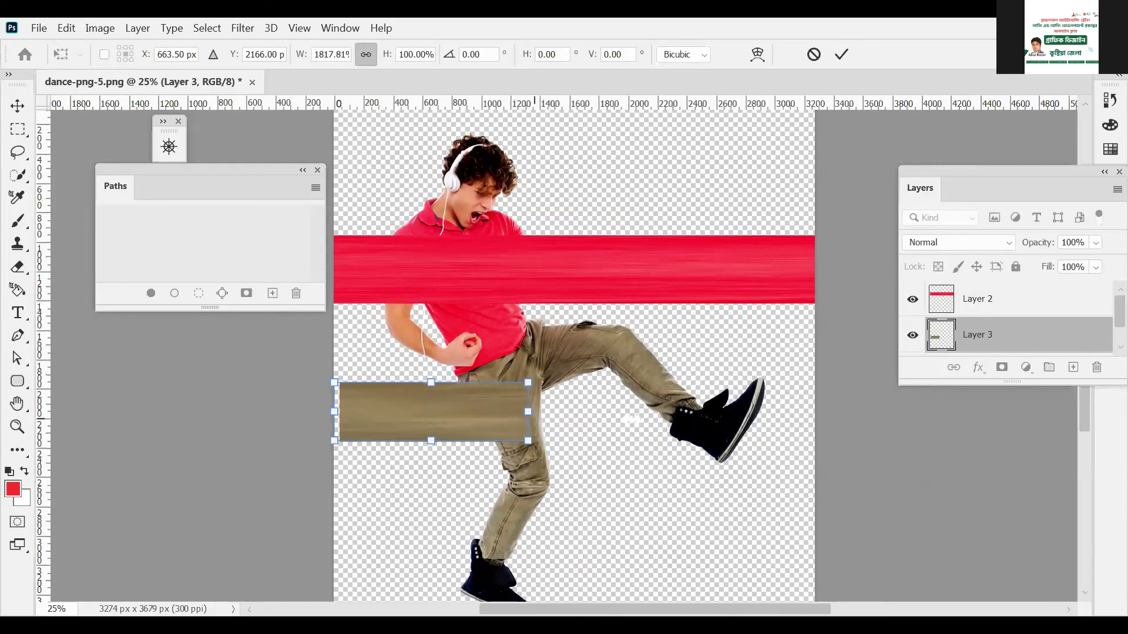
left_click_drag(528, 411, 815, 411)
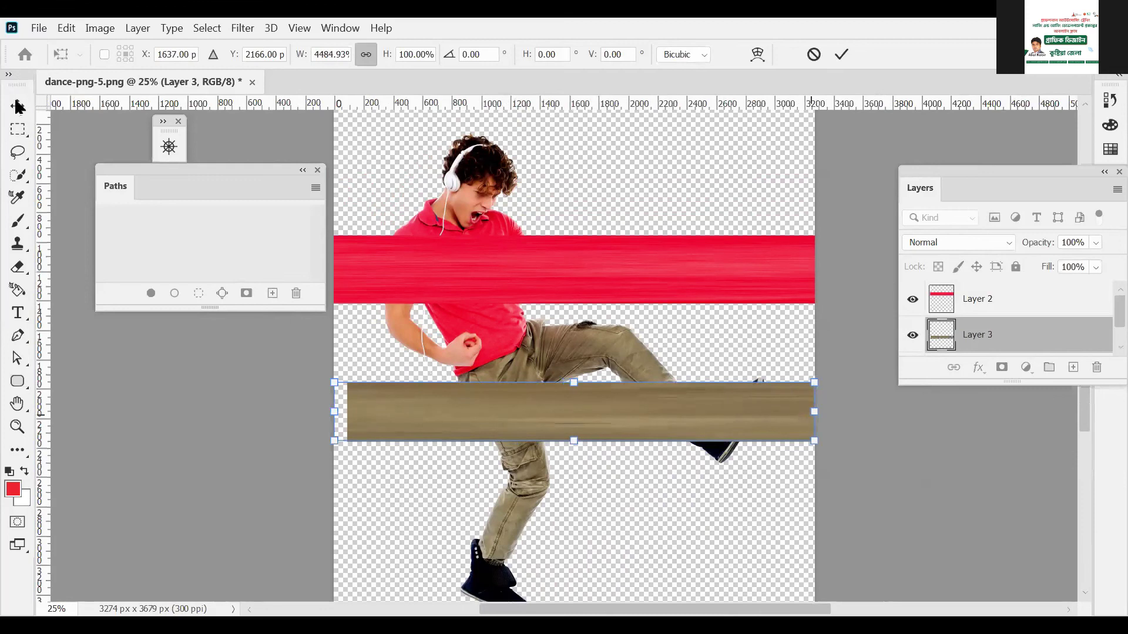
Apply the transform and move the khaki band up so it sits directly below the red band
key("m")
key("v")
left_click_drag(535, 398, 533, 306)
Select a thin vertical strip of the standing foot's black shoe and copy it from Layer 1 to a new layer
key("space")
left_click_drag(507, 492, 535, 387)
left_click(575, 318, "ctrl")
left_click(575, 317, "ctrl")
left_click(574, 319, "ctrl")
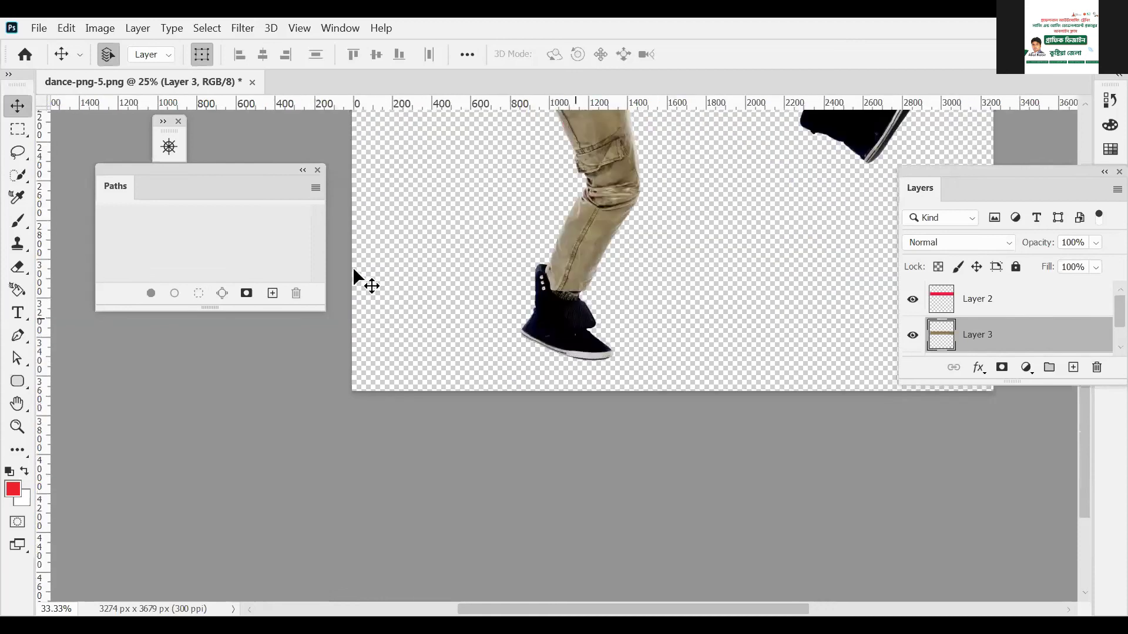
key("ctrl+plus")
key("ctrl+plus")
key("m")
left_click_drag(408, 196, 420, 411)
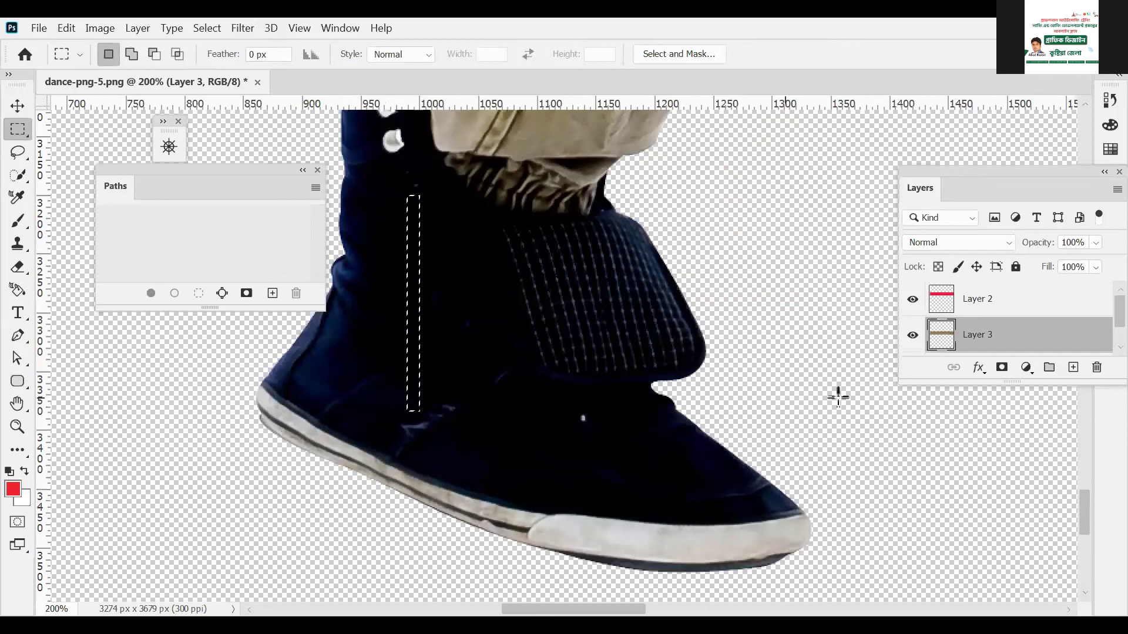
scroll(984, 322, "down", 1)
left_click(966, 341)
key("ctrl+j")
Free-transform the copied shoe strip and stretch it horizontally to the canvas's left edge, making it about 1001 px wide
left_click(438, 270, "alt")
left_click(438, 270, "alt")
left_click(438, 270, "alt")
left_click(438, 270, "alt")
left_click(438, 271, "alt")
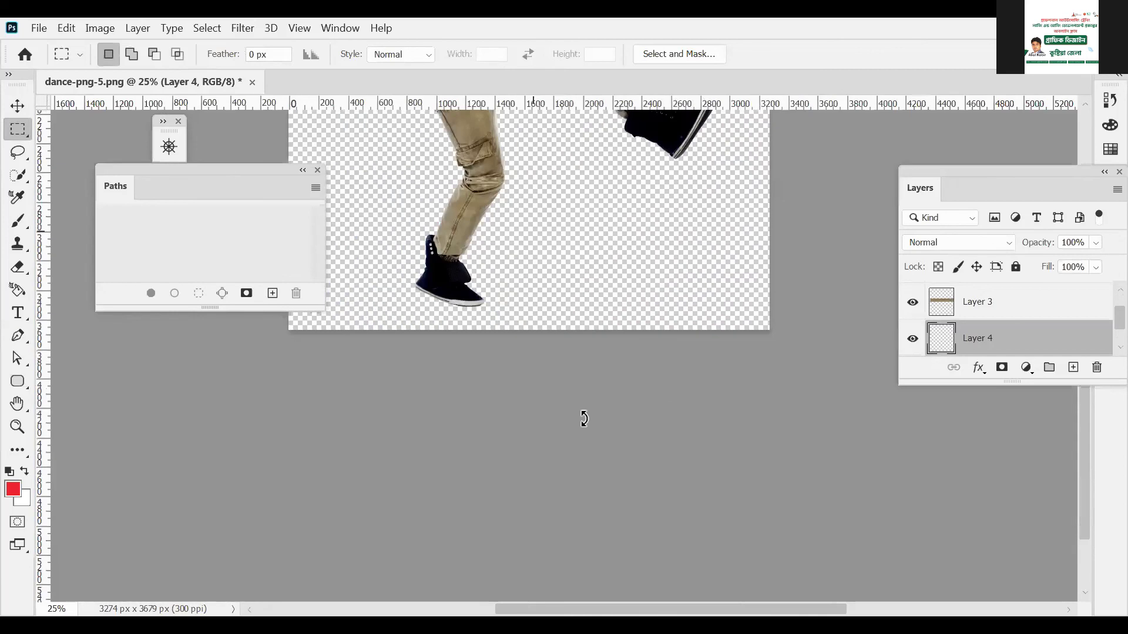
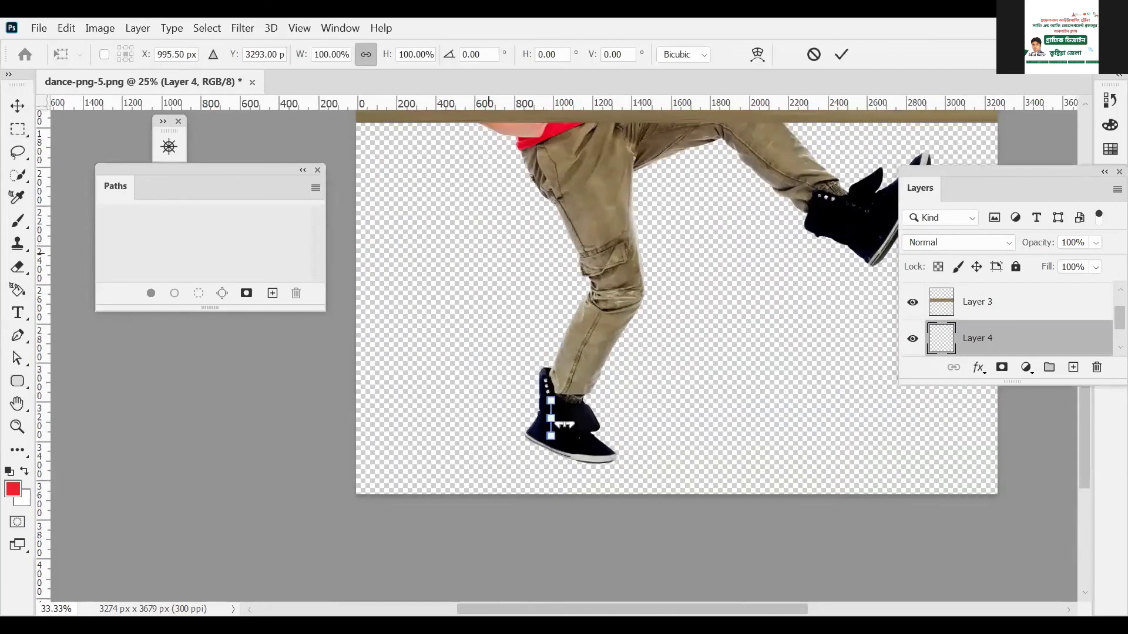
left_click(549, 422)
left_click(549, 421)
left_click(549, 419)
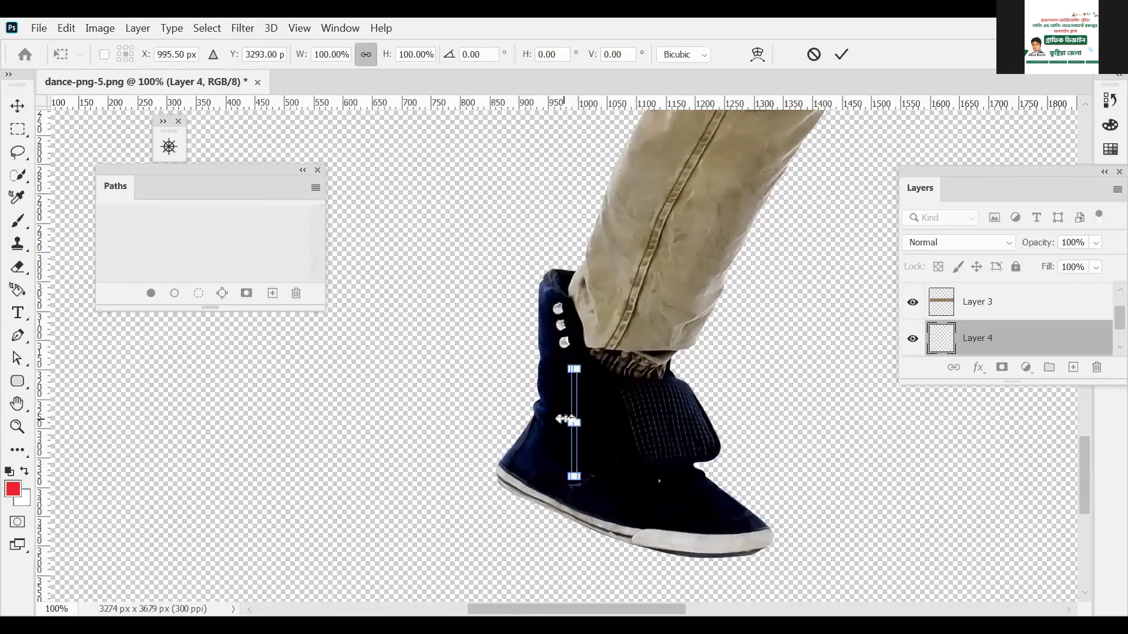
left_click(499, 424, "shift")
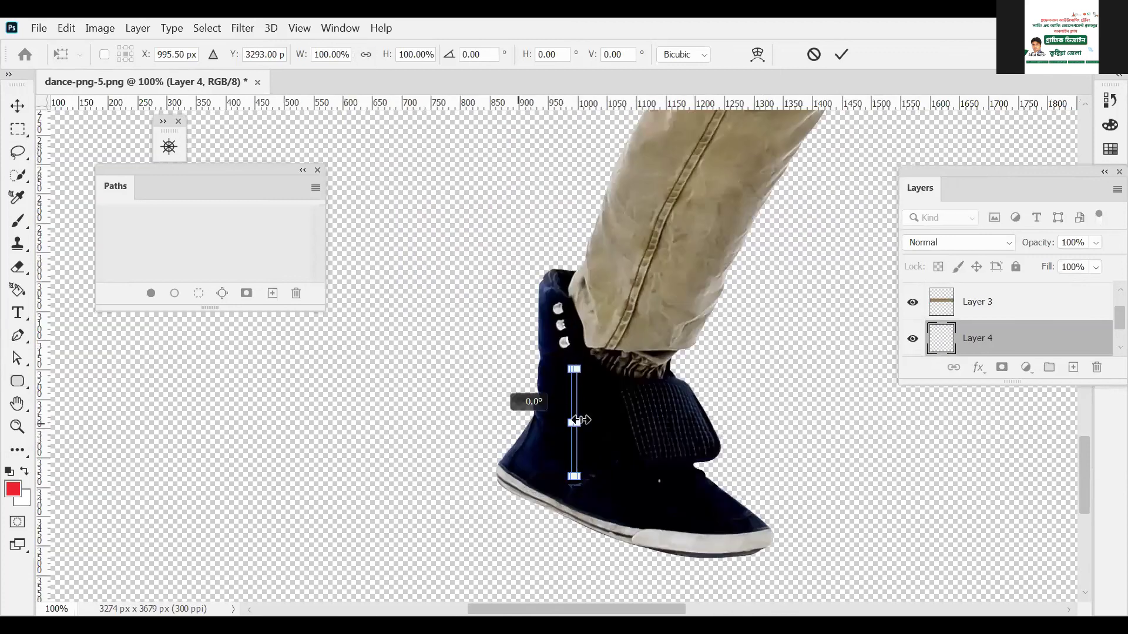
left_click_drag(558, 423, 242, 411)
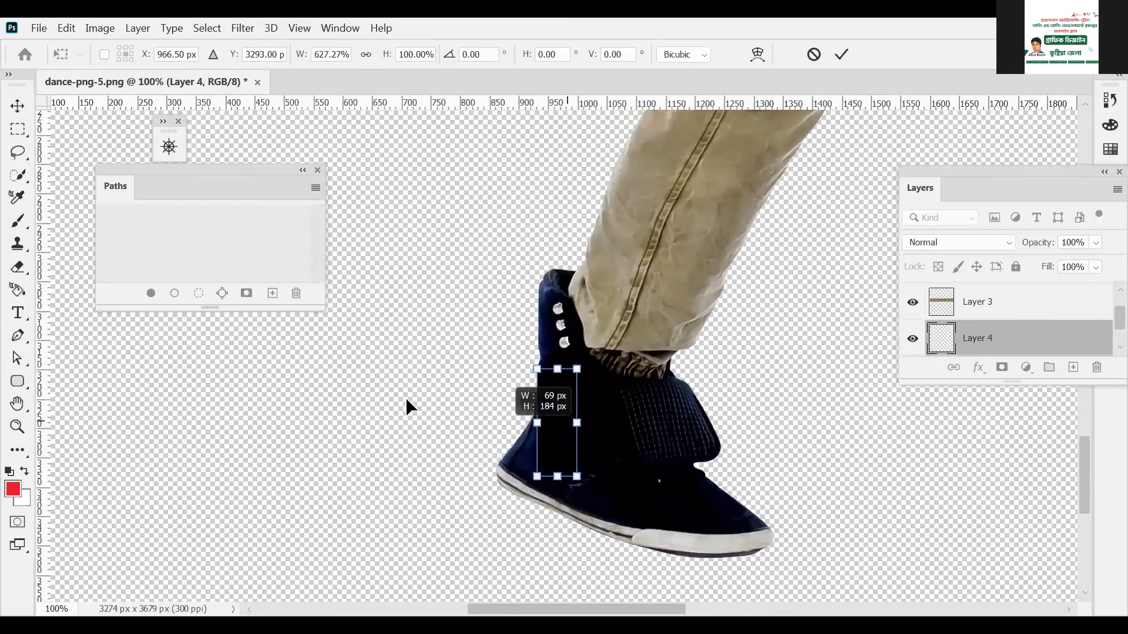
key("ctrl+minus")
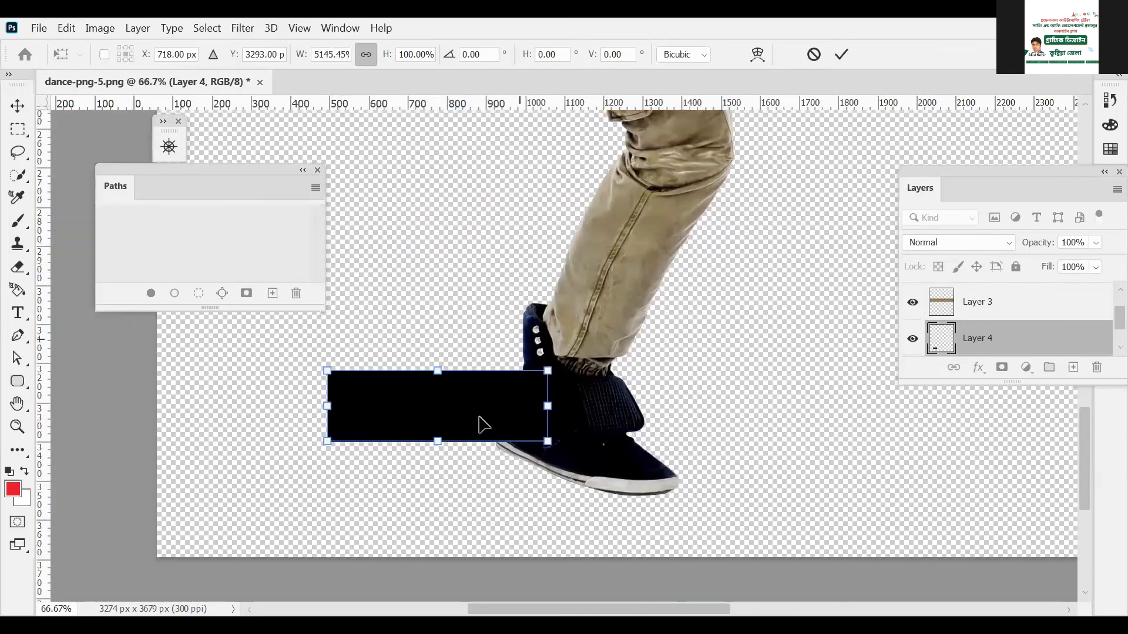
left_click_drag(470, 407, 611, 406)
left_click(360, 395, "shift")
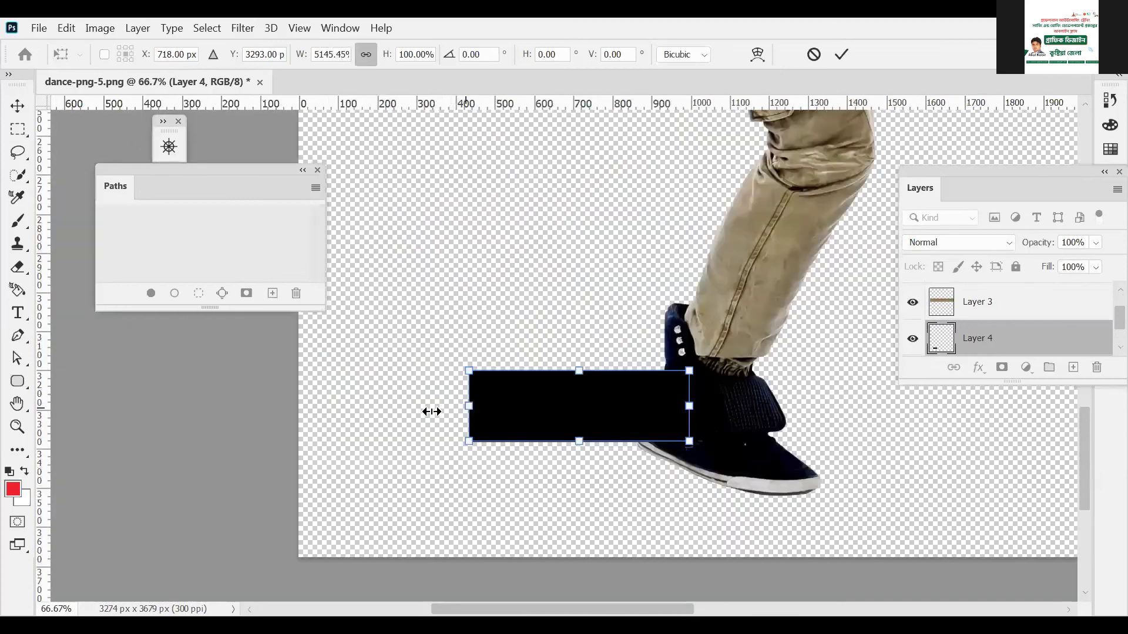
left_click_drag(431, 412, 292, 423)
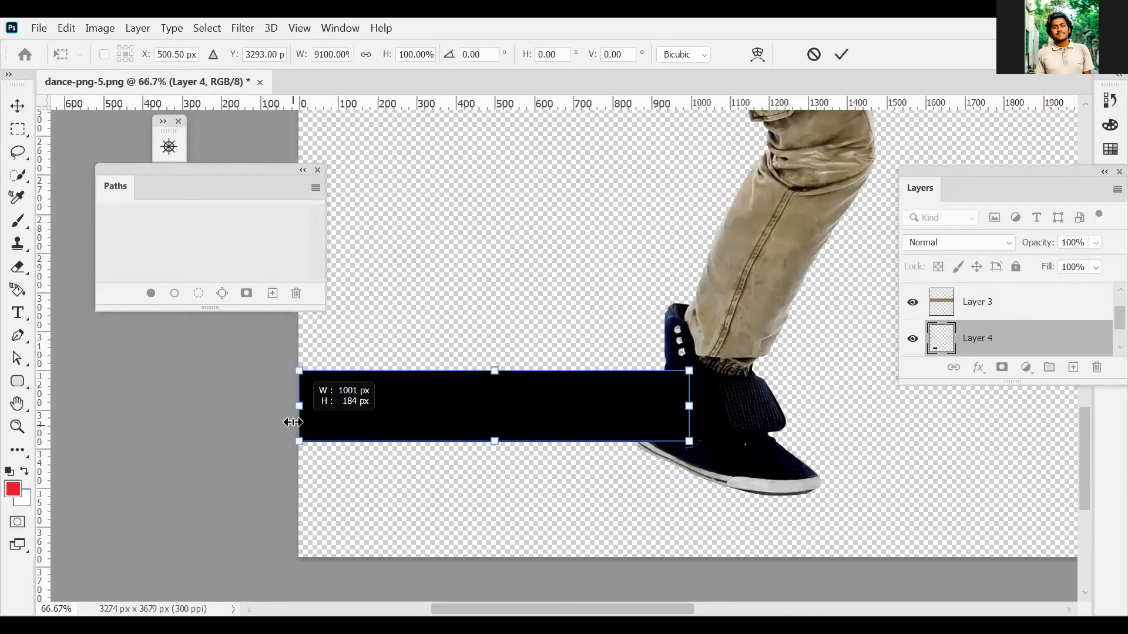
Extend the black shoe band to the canvas's right edge and apply the transform
left_click(696, 334, "alt")
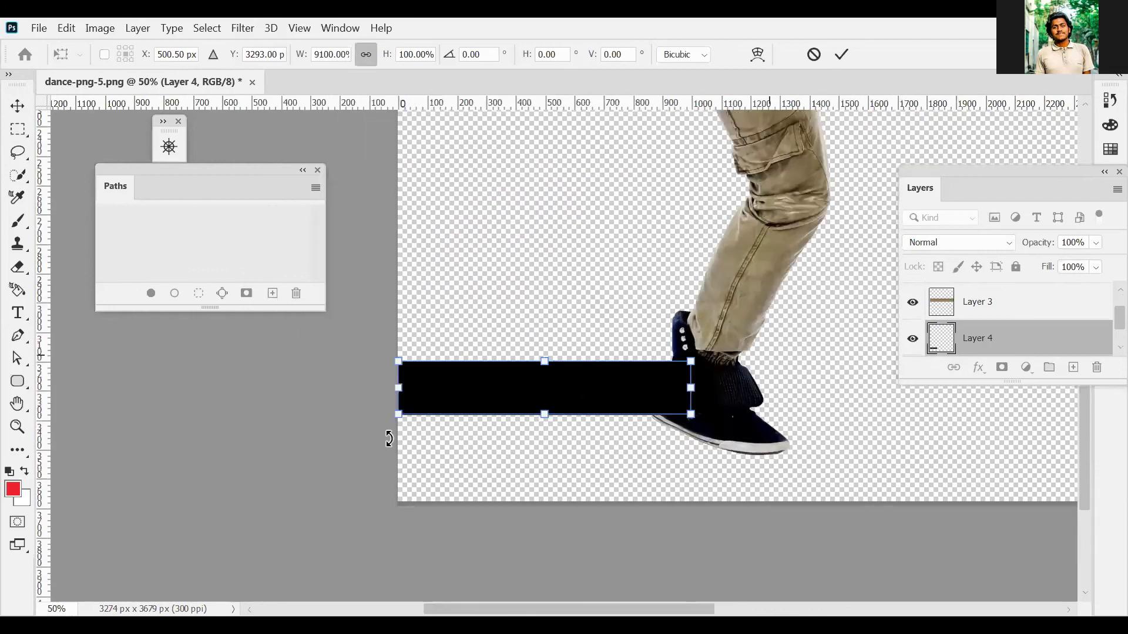
left_click_drag(696, 392, 366, 436)
left_click_drag(759, 453, 1028, 456)
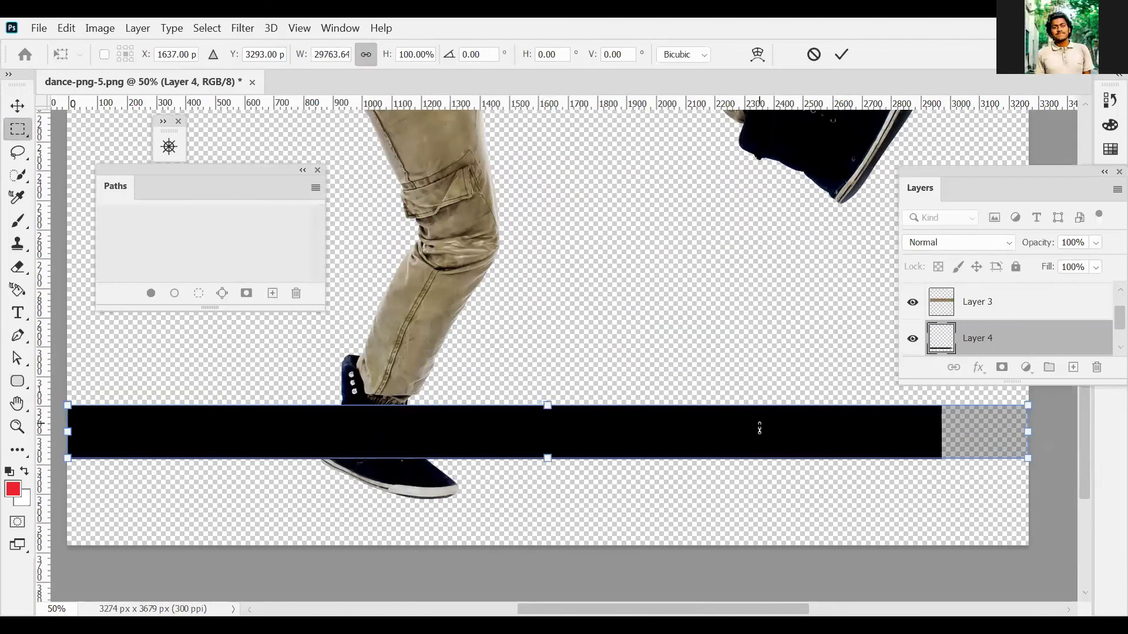
key("Return")
Move the black band up against the underside of the khaki band and deselect it
left_click(645, 381, "alt")
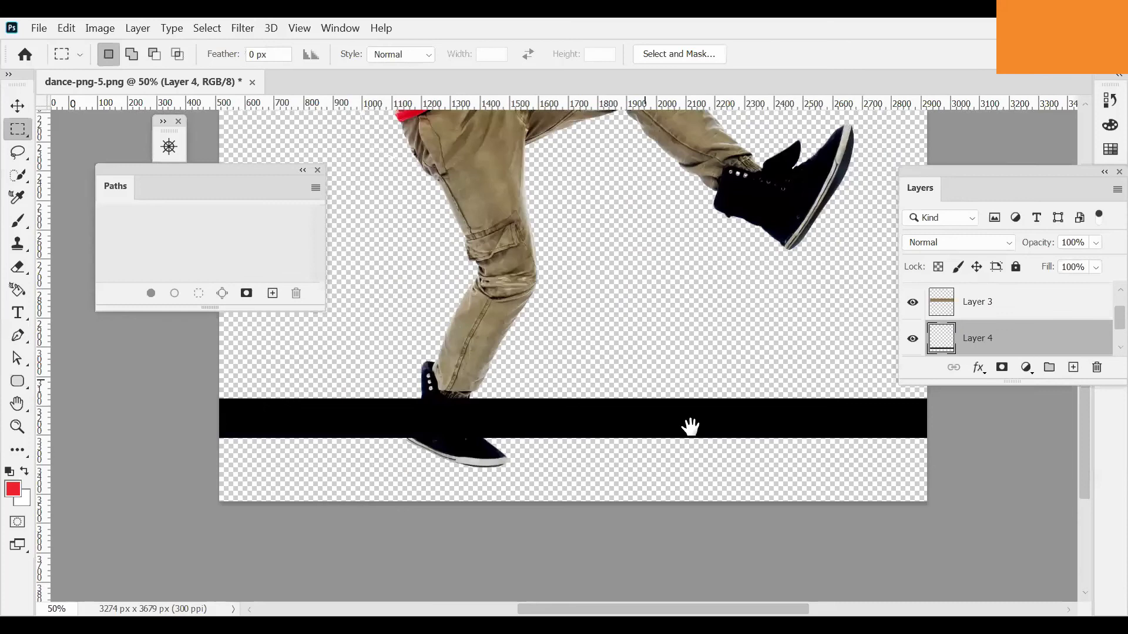
left_click(691, 428, "alt")
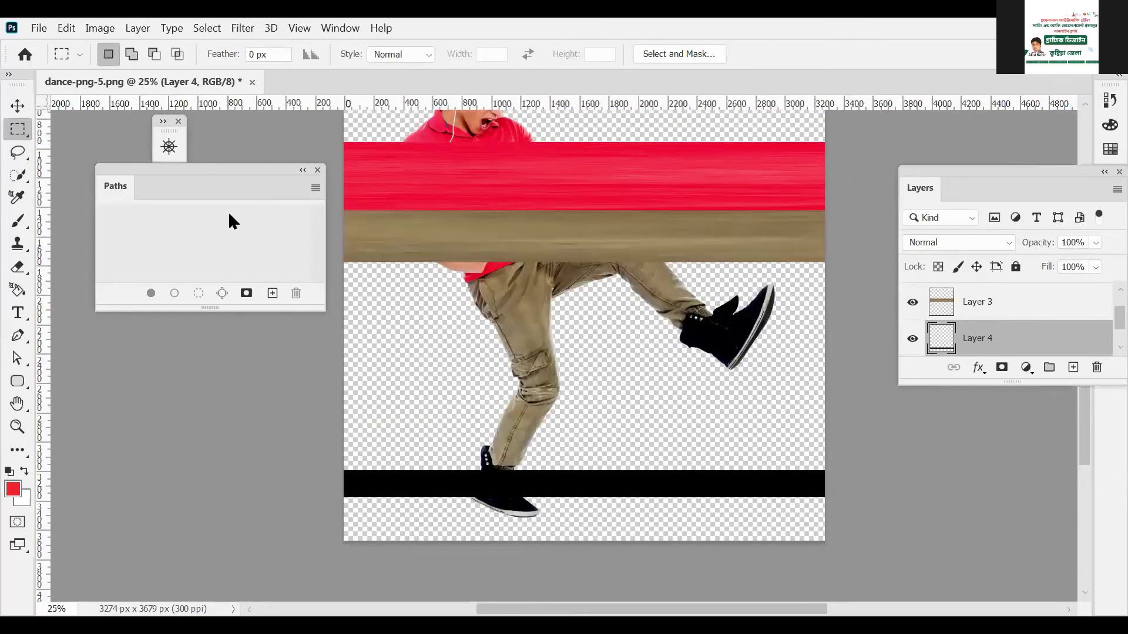
key("v")
left_click_drag(604, 485, 604, 277)
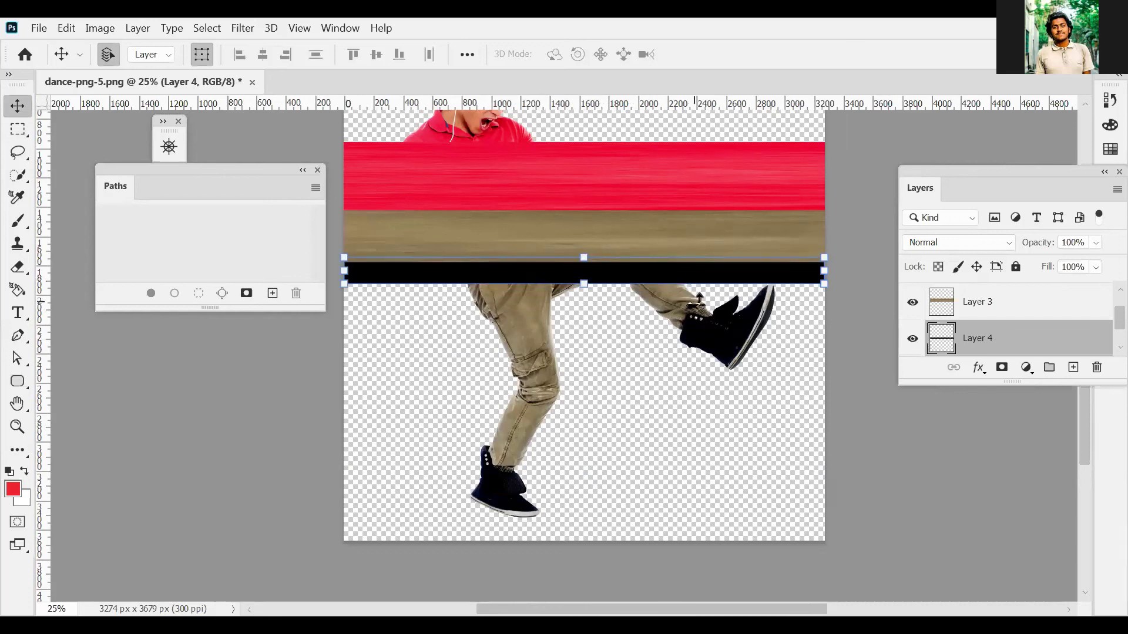
left_click(857, 386)
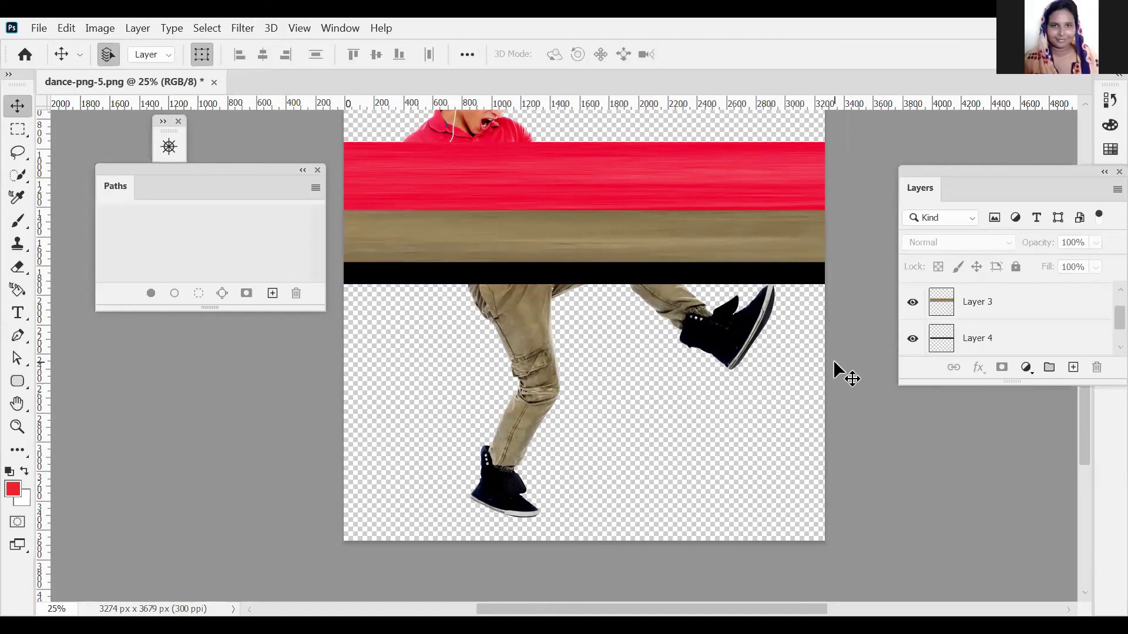
Move the Paths panel clear of the image and lengthen the Layers panel to show all four layers
left_click(671, 305, "ctrl+alt")
left_click(671, 305, "ctrl+alt")
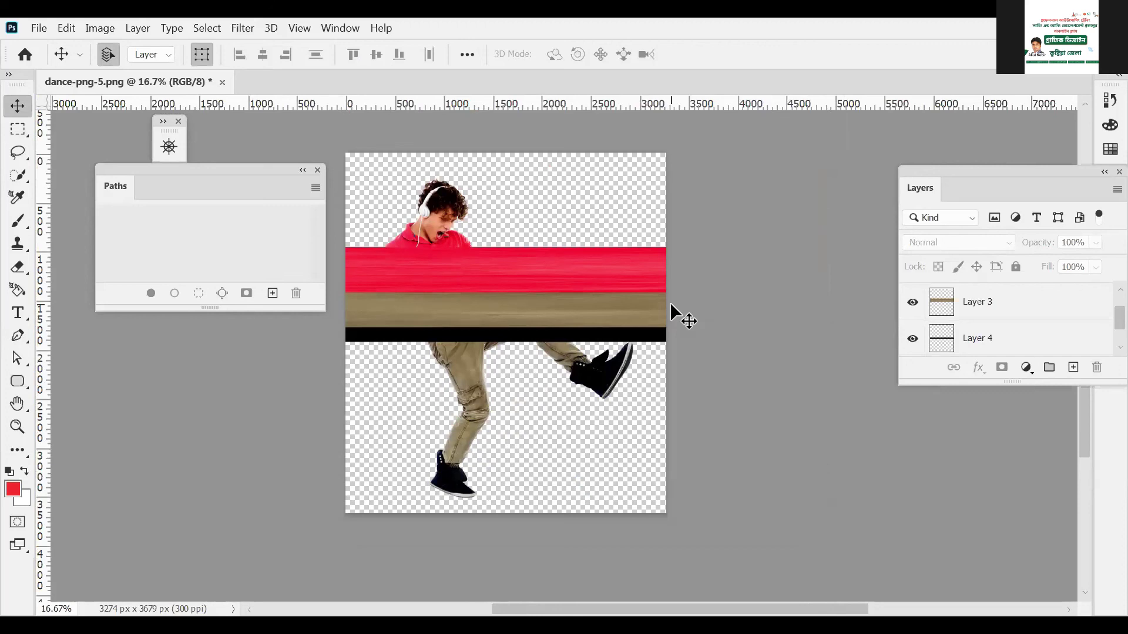
left_click(575, 292, "ctrl")
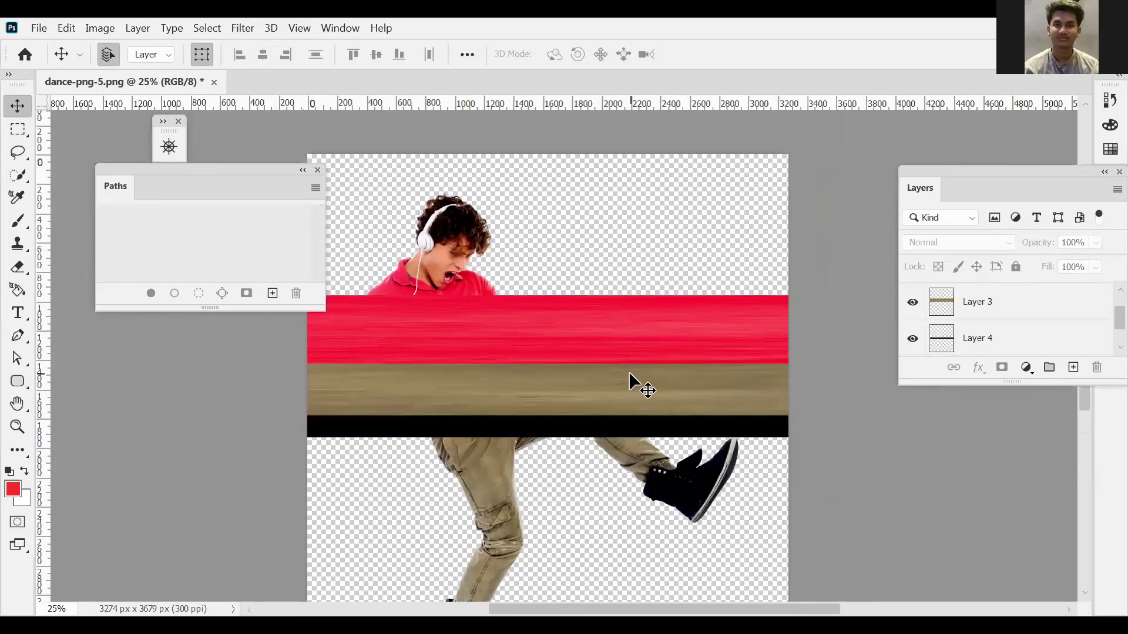
left_click_drag(252, 171, 175, 181)
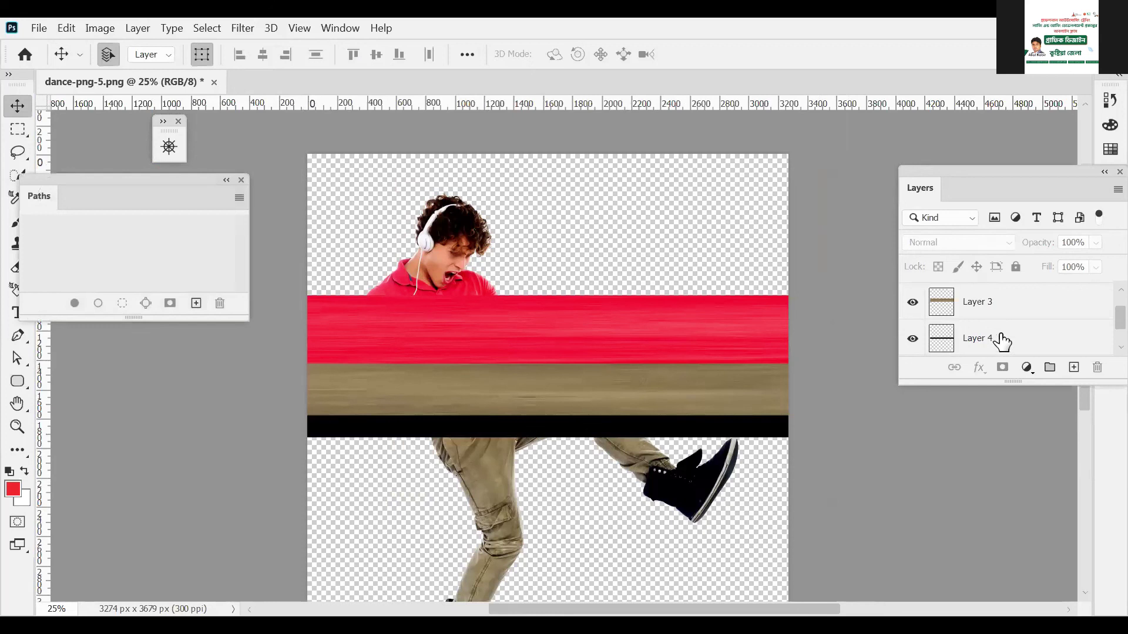
left_click_drag(1106, 382, 1104, 403)
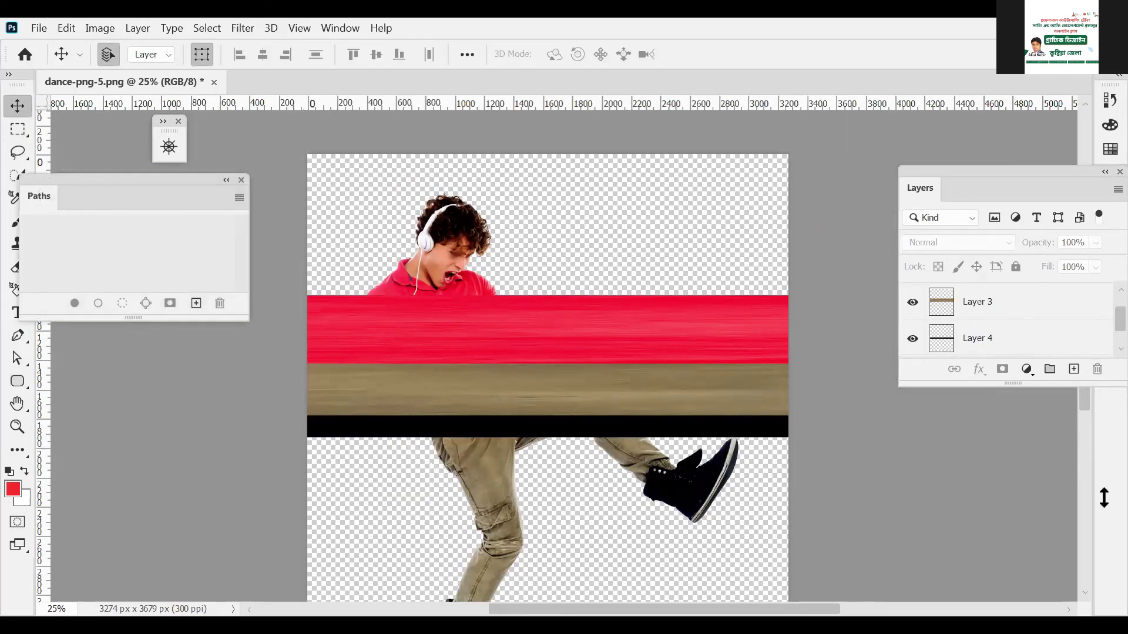
left_click_drag(1103, 498, 1104, 498)
Merge the red, khaki and black bands (Layer 2, Layer 3 and Layer 4) into one layer
left_click(1023, 305)
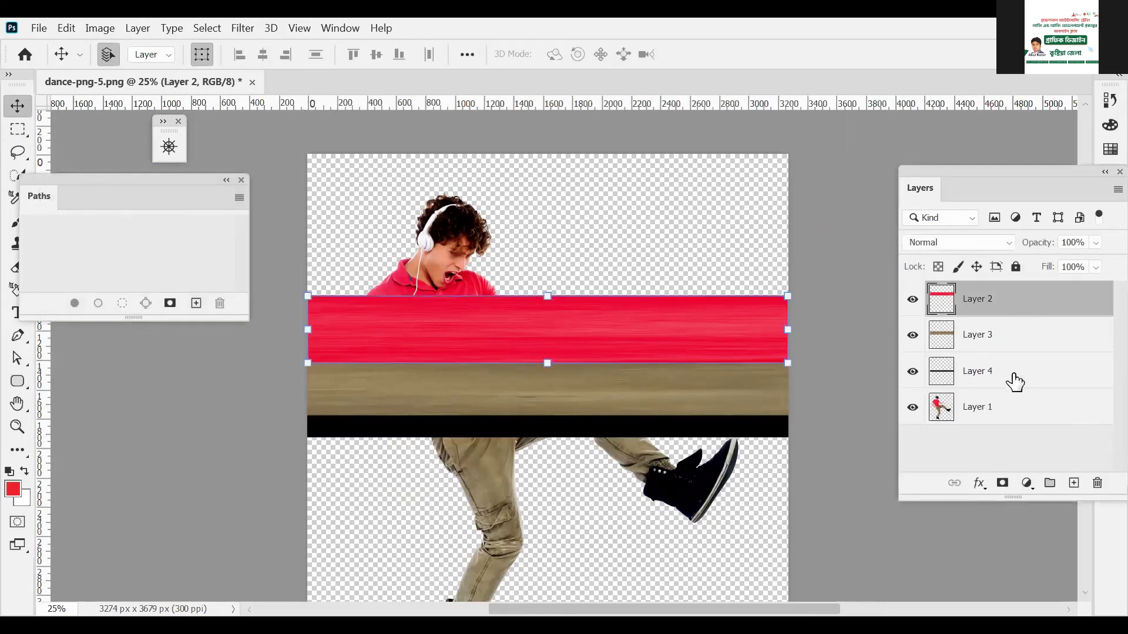
left_click(1013, 381, "shift")
key("ctrl+e")
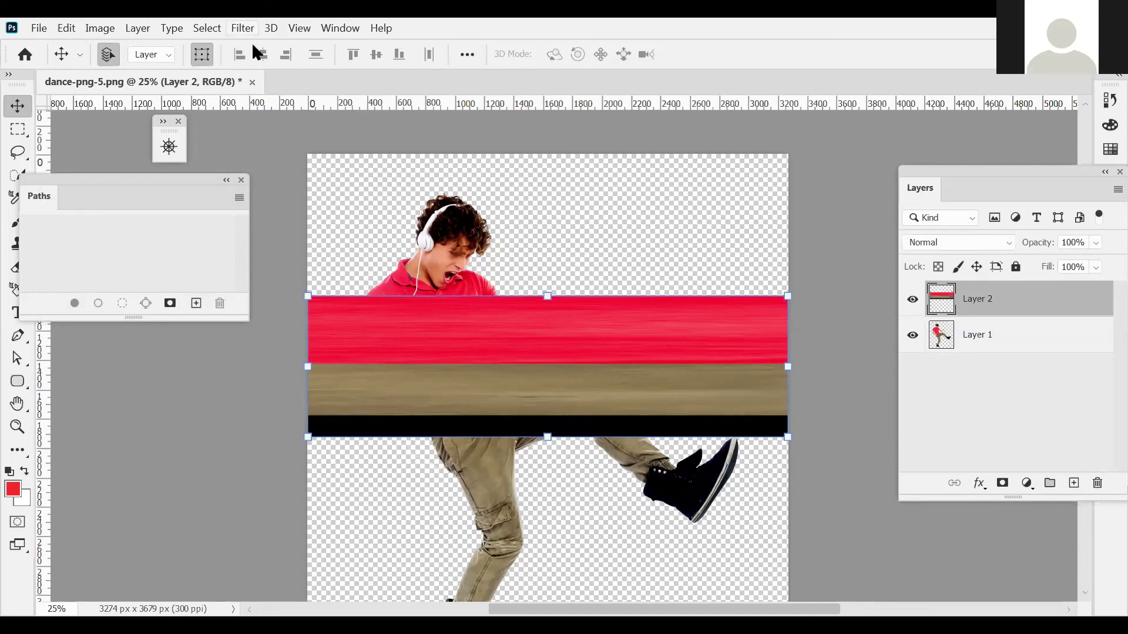
Apply the Polar Coordinates distort filter to the merged striped band with the Rectangular to Polar option, checking the whole shape in the preview
left_click(243, 27)
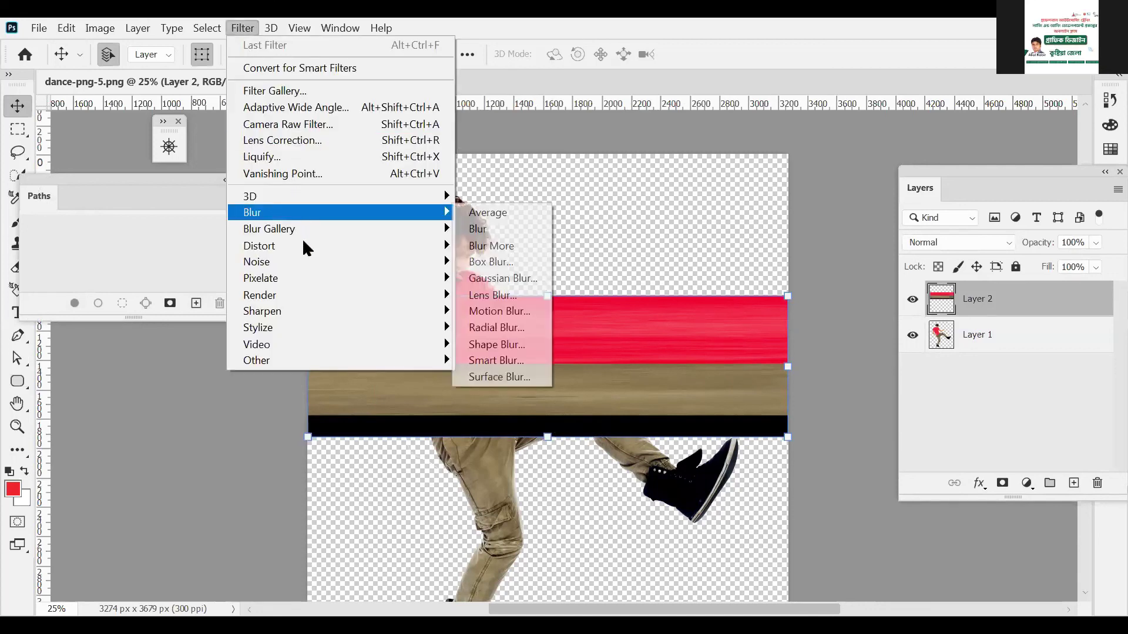
mouse_move(428, 245)
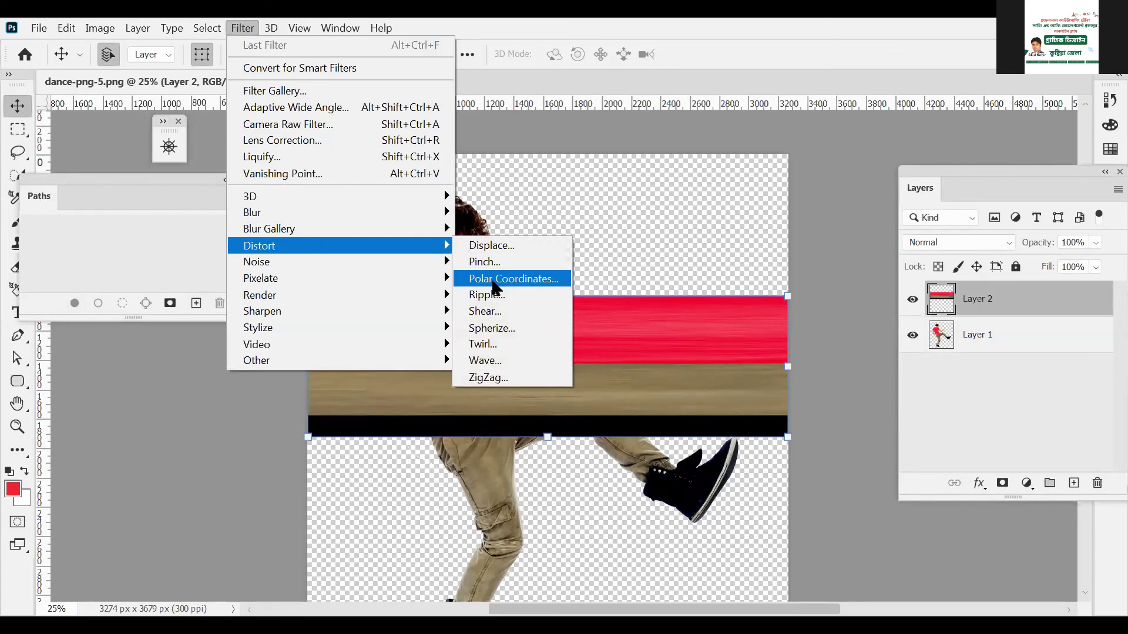
left_click(495, 280)
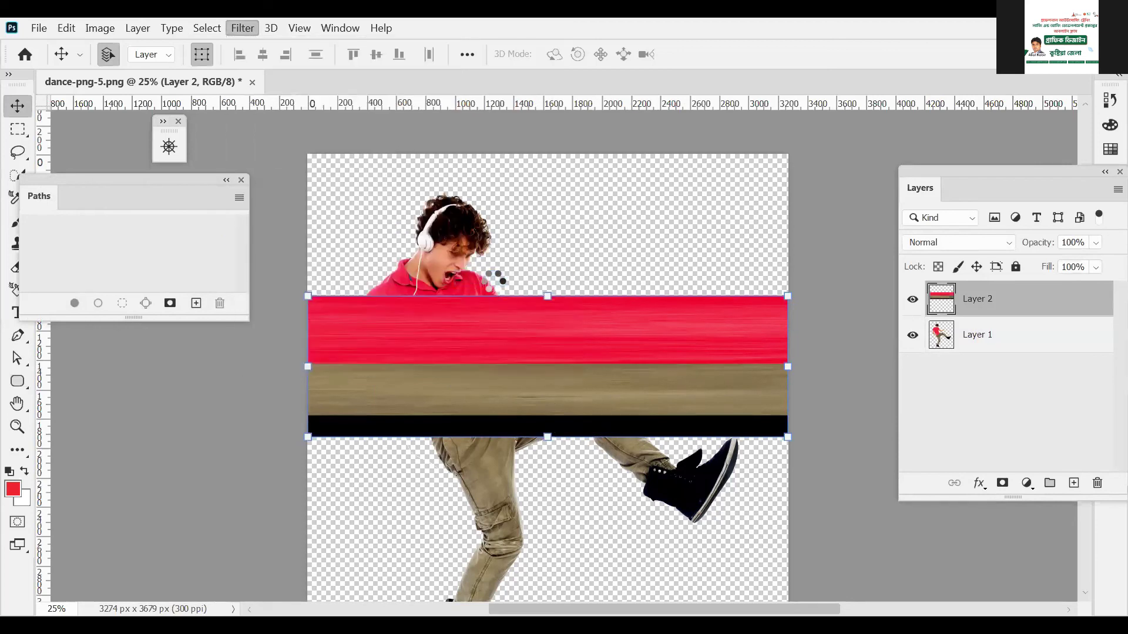
left_click(403, 370)
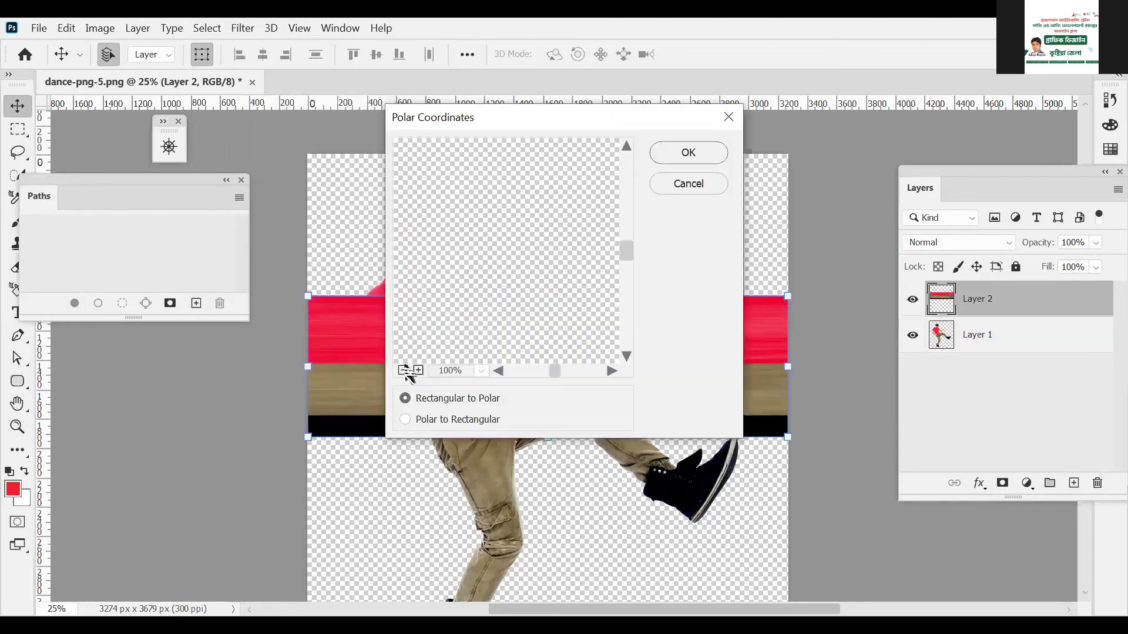
left_click(403, 370)
left_click(403, 371)
left_click(403, 371)
left_click(403, 370)
left_click(403, 371)
left_click(403, 370)
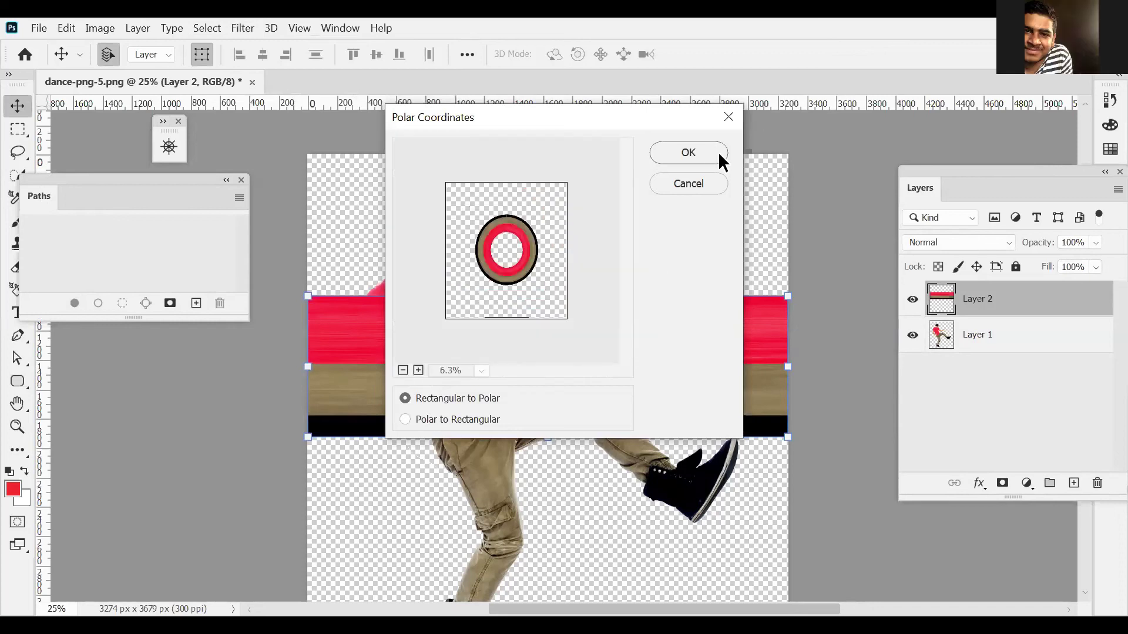
left_click(709, 153)
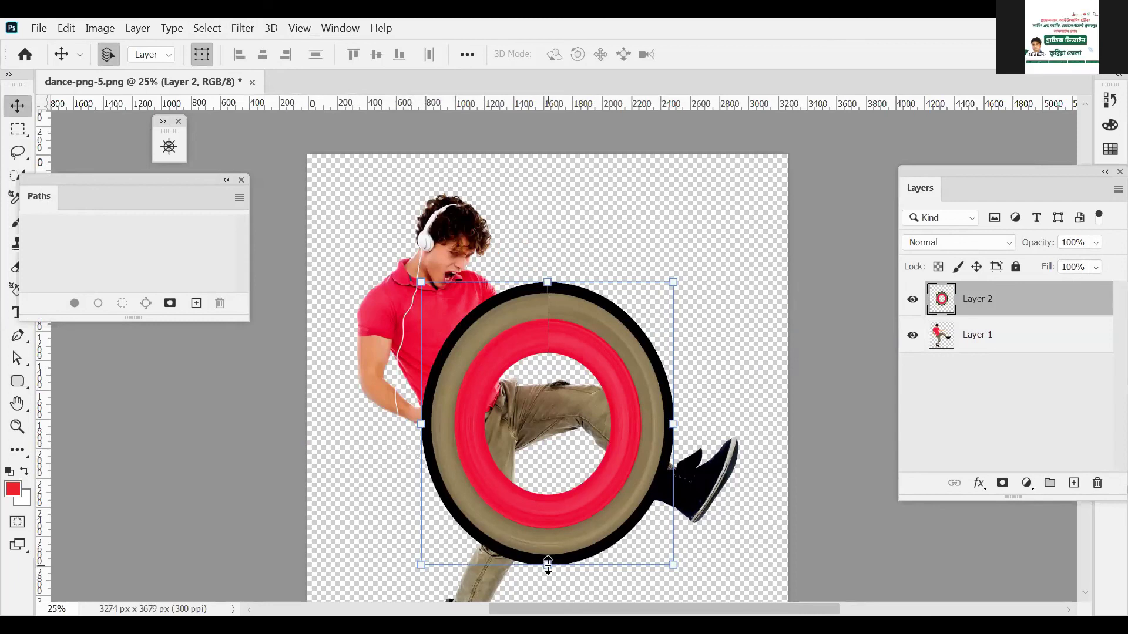
Reshape the striped oval into a larger round ring at about 119.5% width and 104.4% height, and centre it over the dancer
left_click_drag(548, 565, 551, 521)
key("ctrl+z")
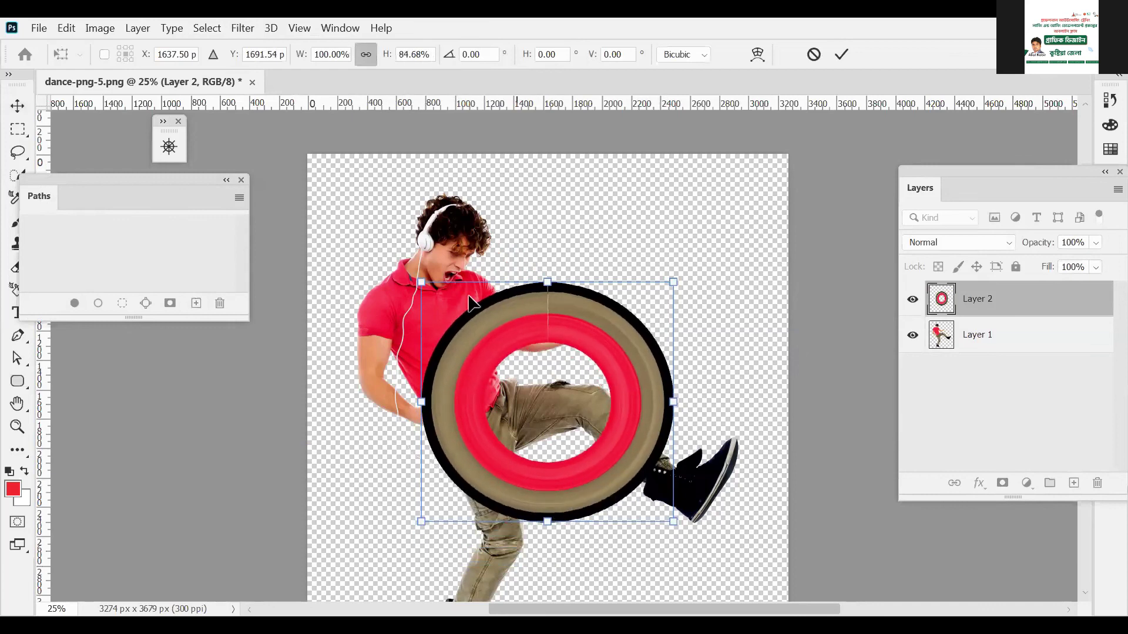
left_click_drag(421, 281, 372, 226)
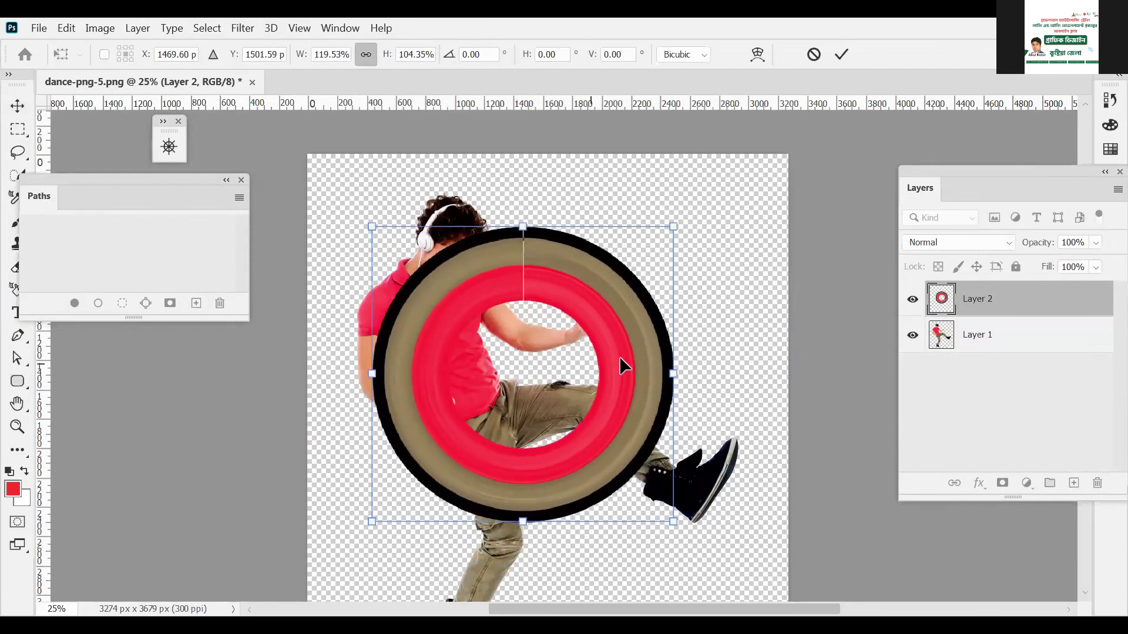
left_click_drag(630, 366, 655, 390)
key("Return")
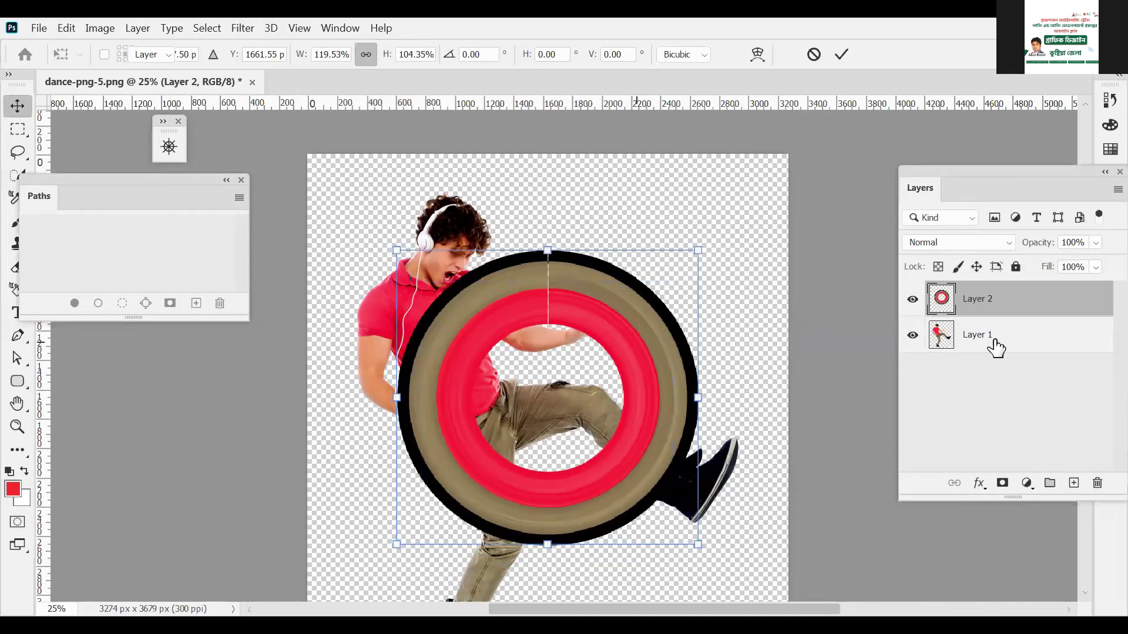
Duplicate the dancer layer (Layer 1) and fill the original Layer 1 with white
left_click_drag(1102, 351, 1074, 483)
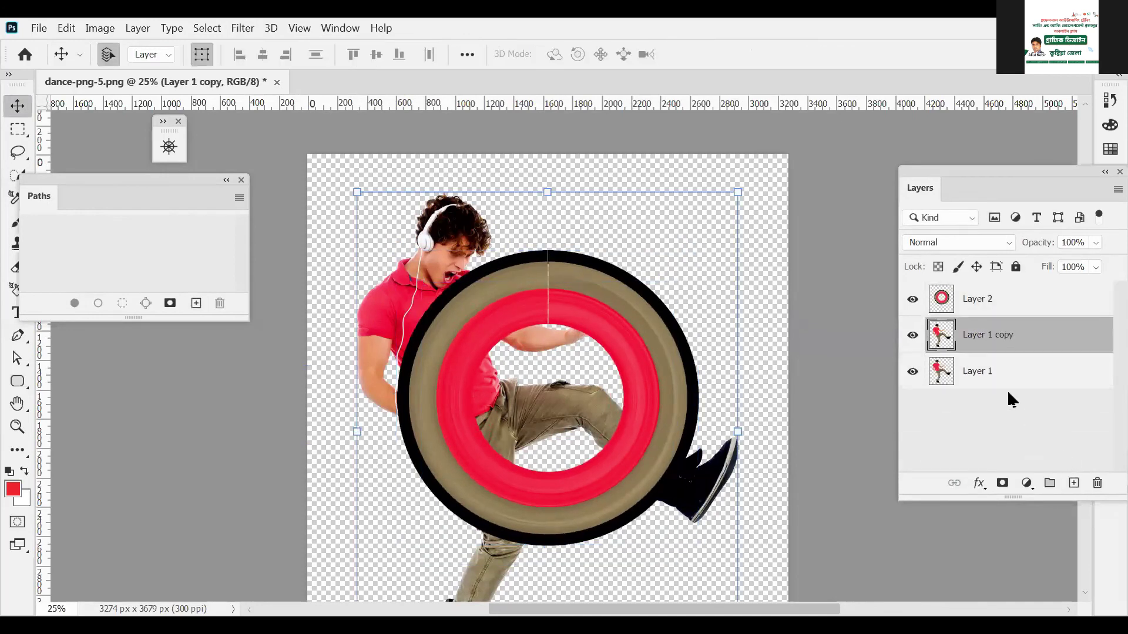
left_click(999, 378)
key("ctrl+BackSpace")
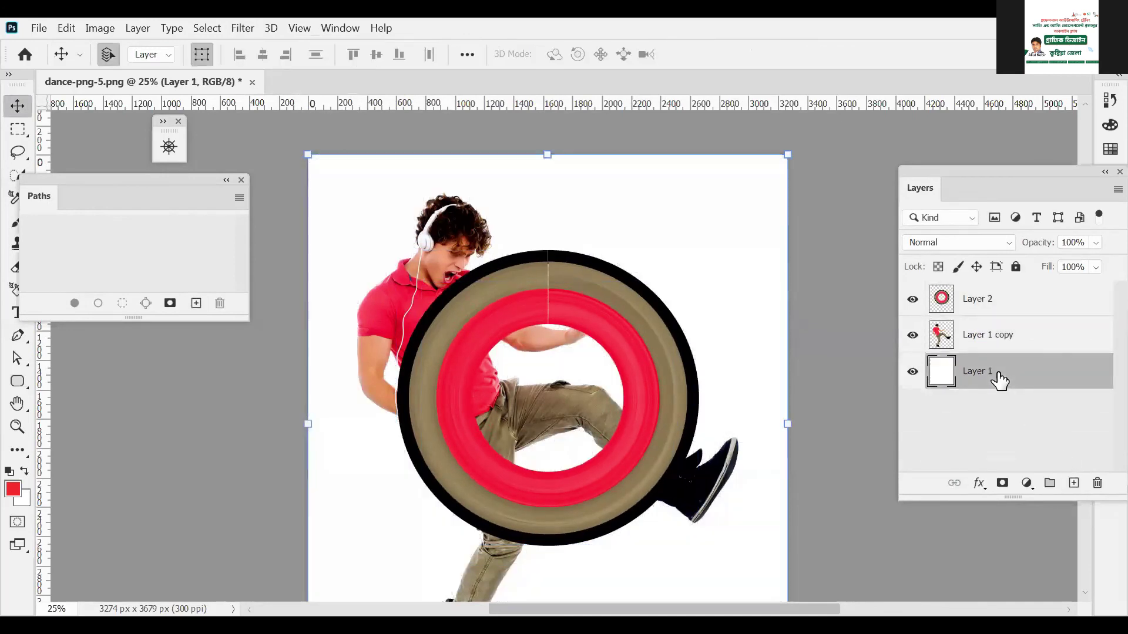
Add a Gradient fill layer directly above the white Layer 1 and open its gradient for editing
left_click(1026, 483)
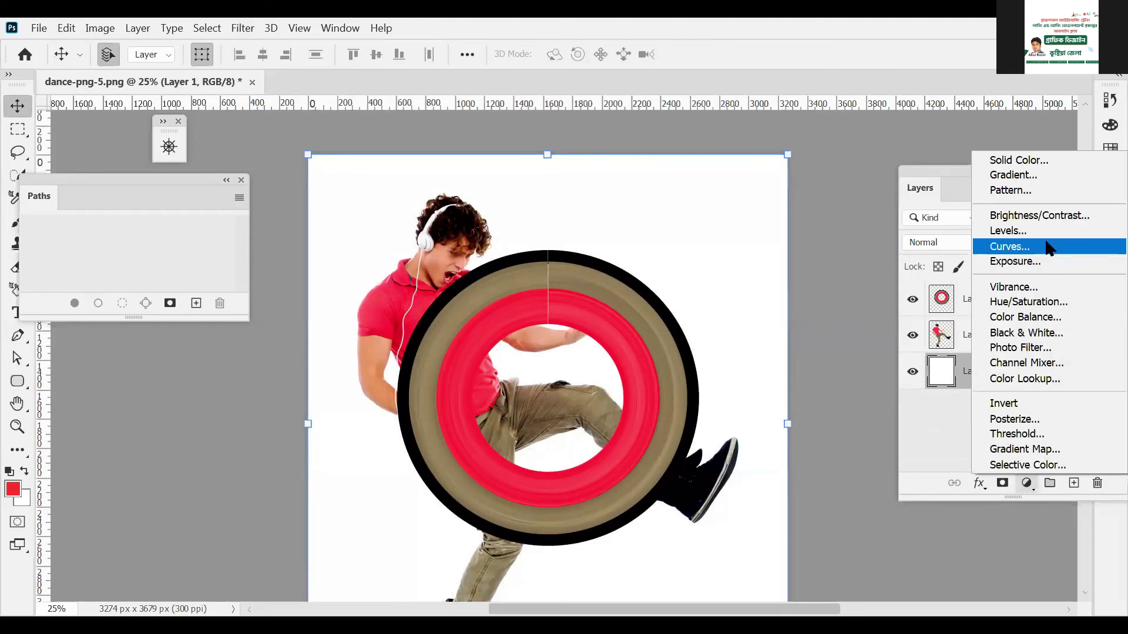
left_click(1014, 175)
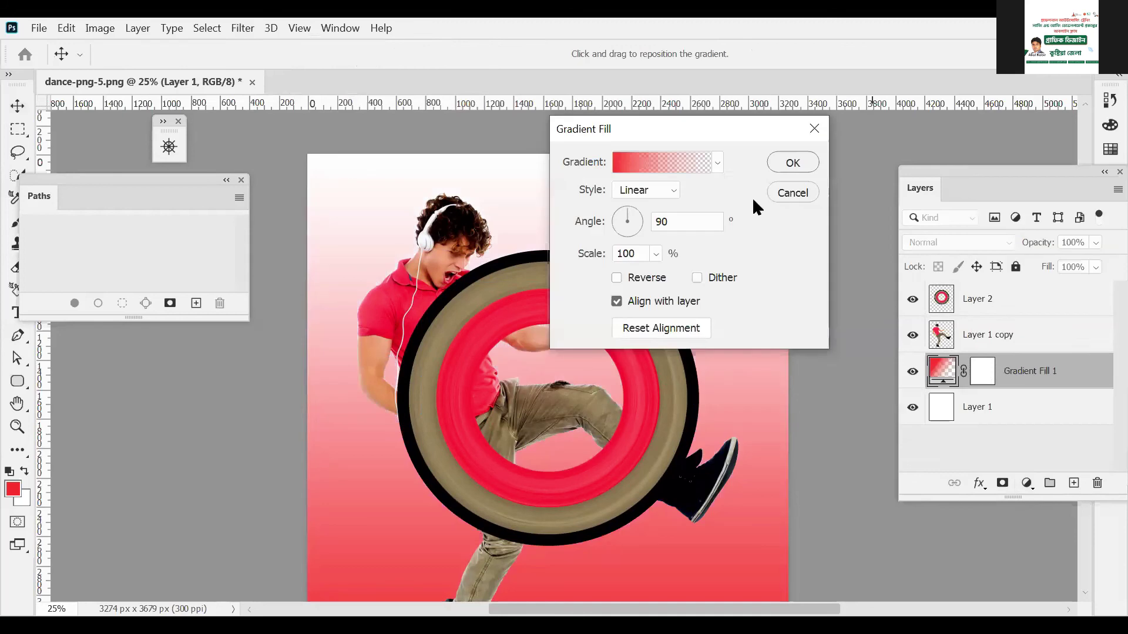
left_click(718, 162)
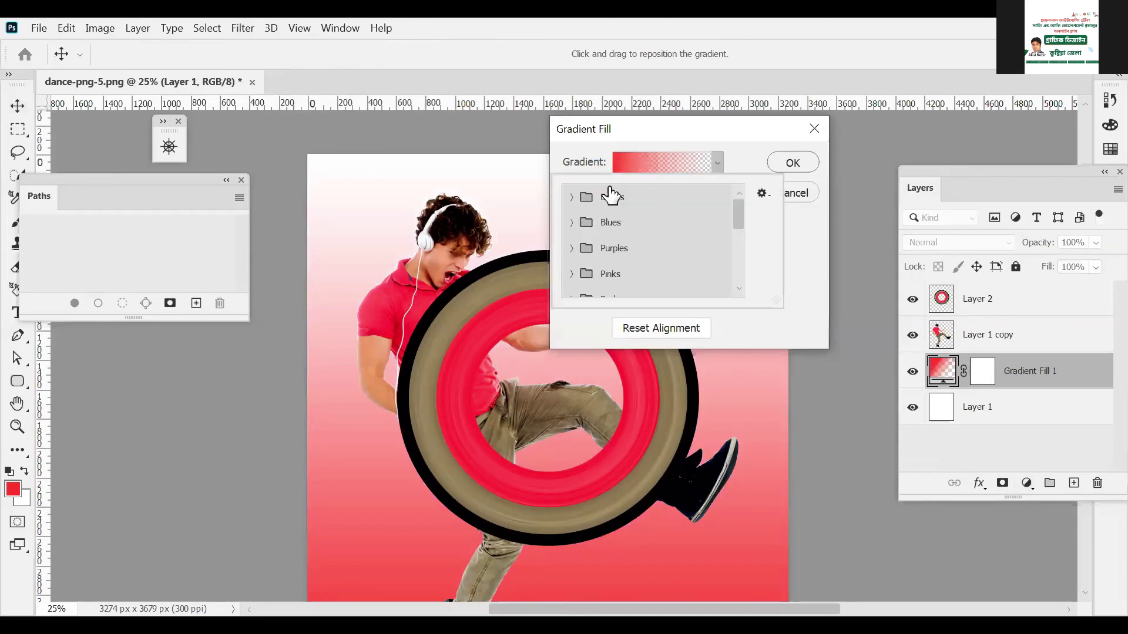
left_click(639, 161)
Set the gradient's starting colour stop to blue 0f4dff, remove the red end stop and accept the gradient
left_click(372, 457)
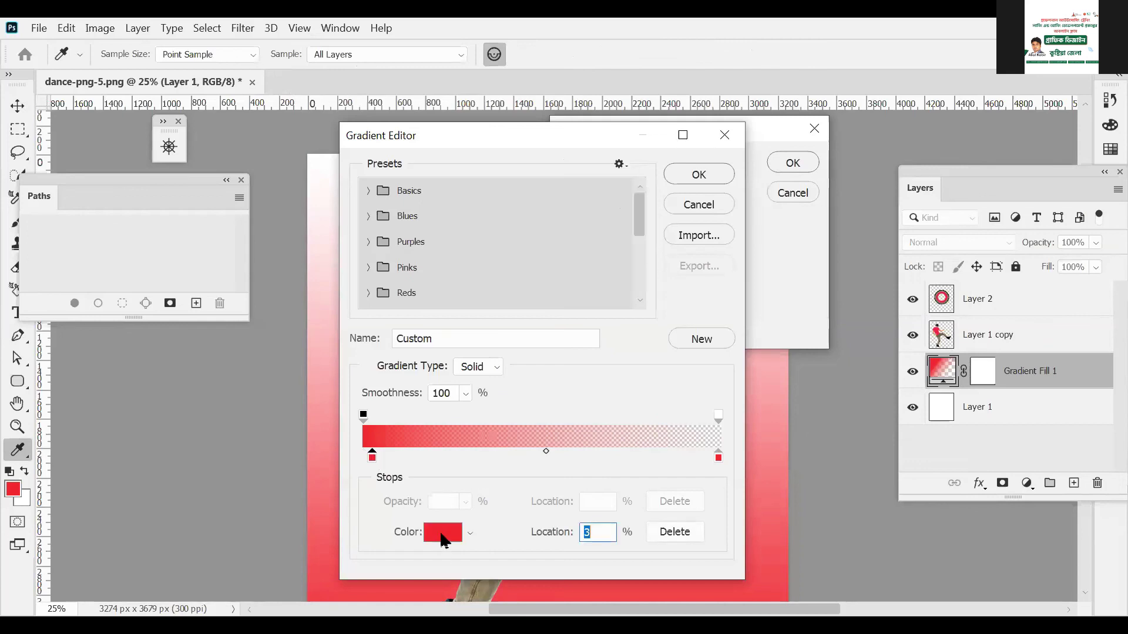
left_click(868, 334)
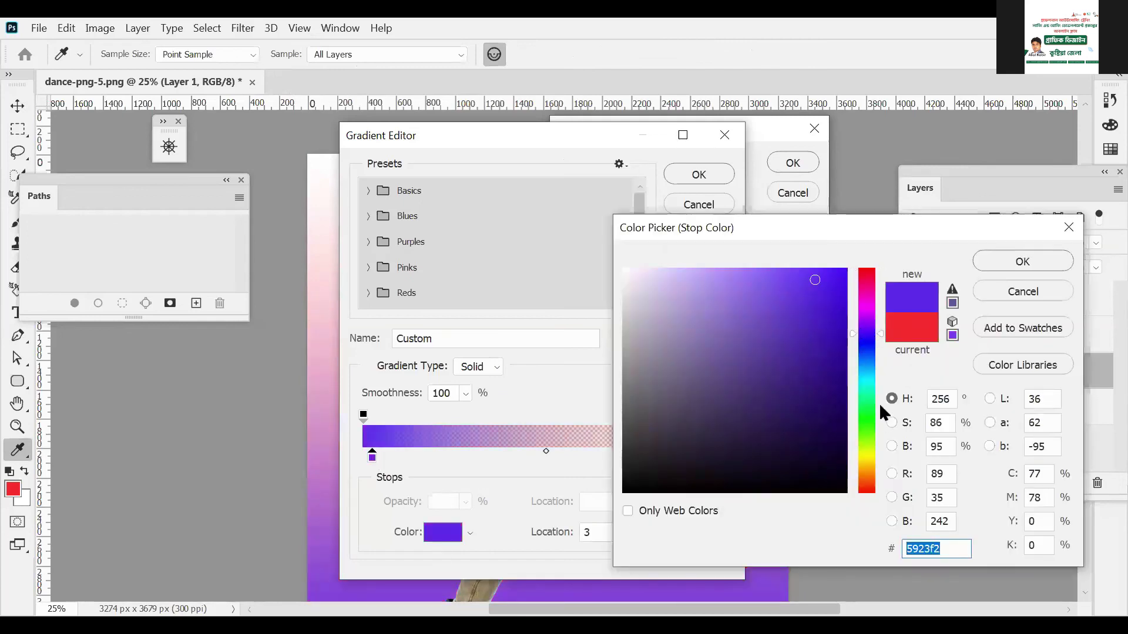
left_click(867, 353)
left_click_drag(841, 279, 846, 259)
left_click(834, 270)
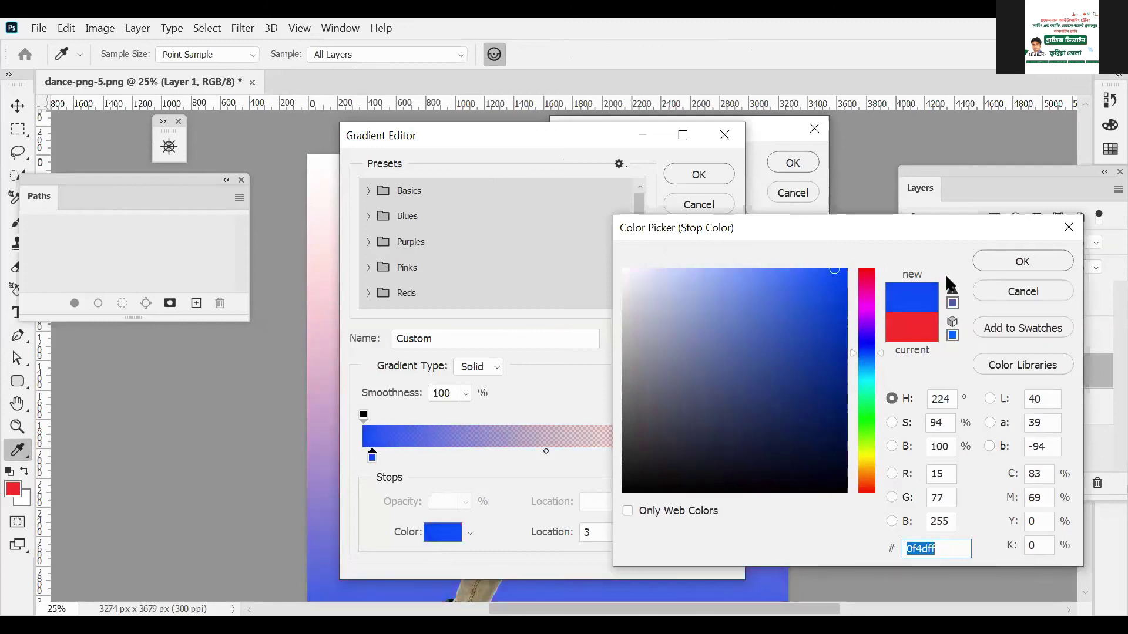
left_click(1005, 269)
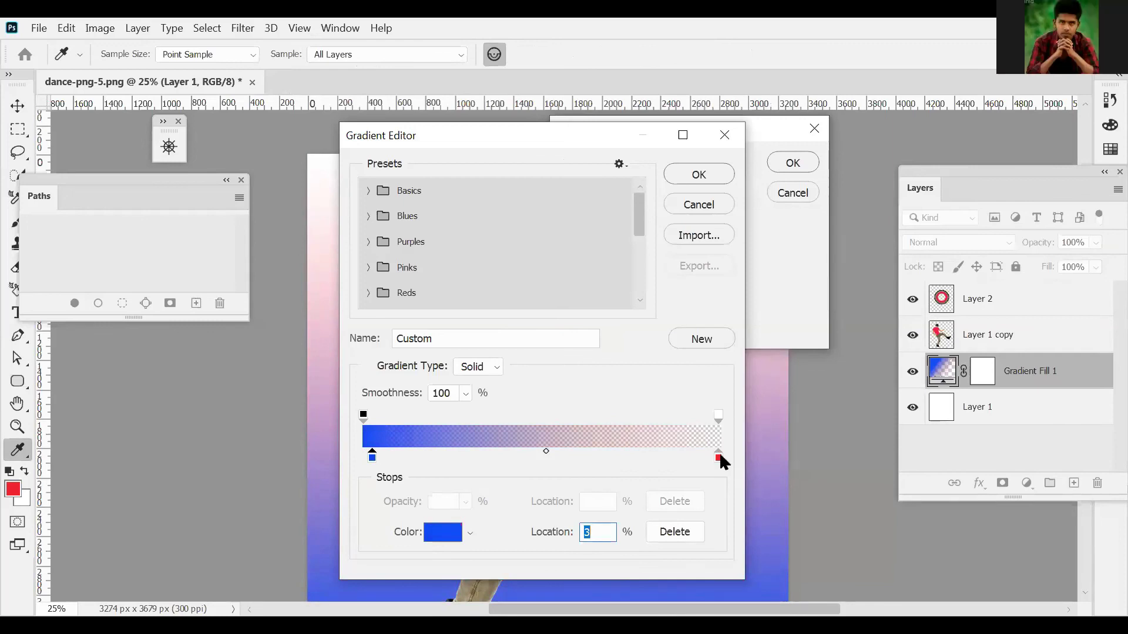
left_click_drag(720, 458, 722, 563)
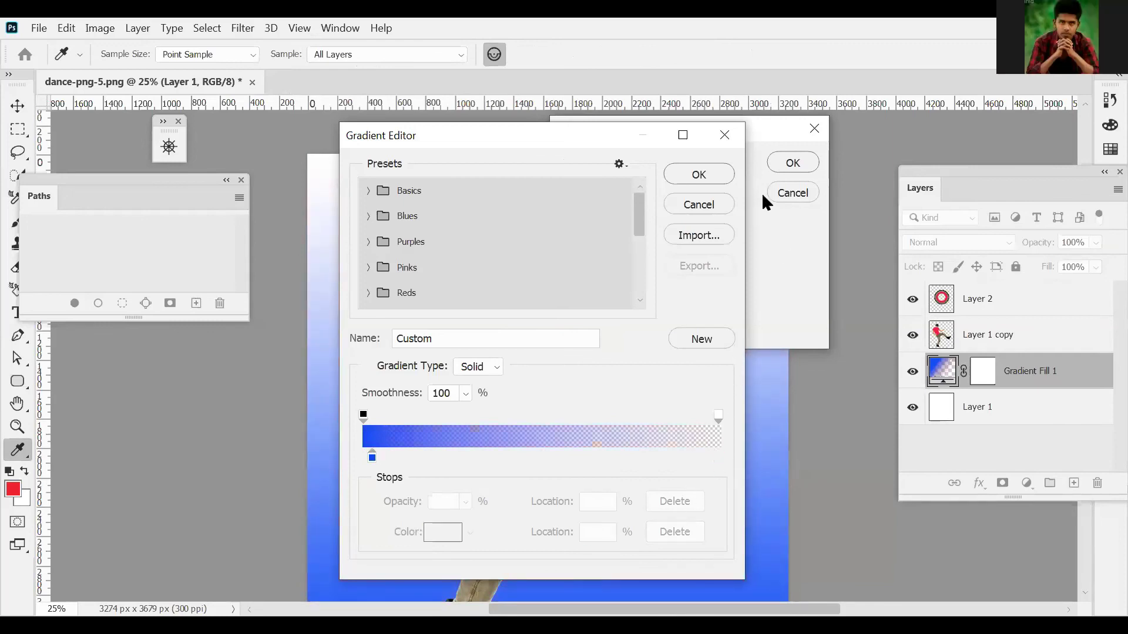
left_click(707, 177)
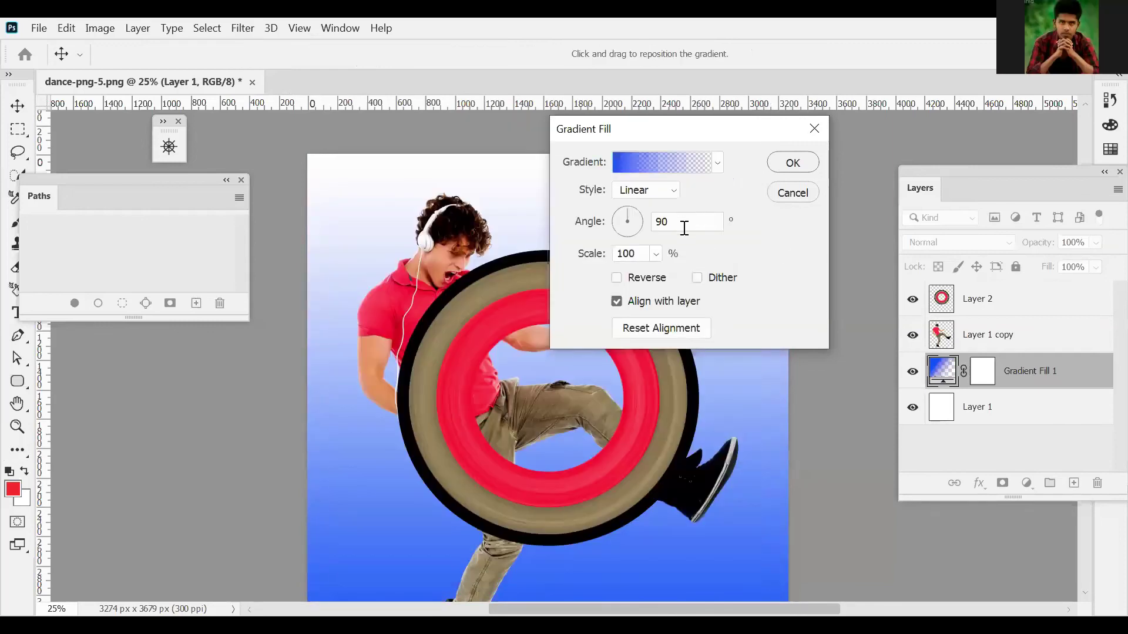
Make the gradient fill Radial with a 180° angle, reverse it so the blue lies outside, and accept the fill
left_click(621, 217)
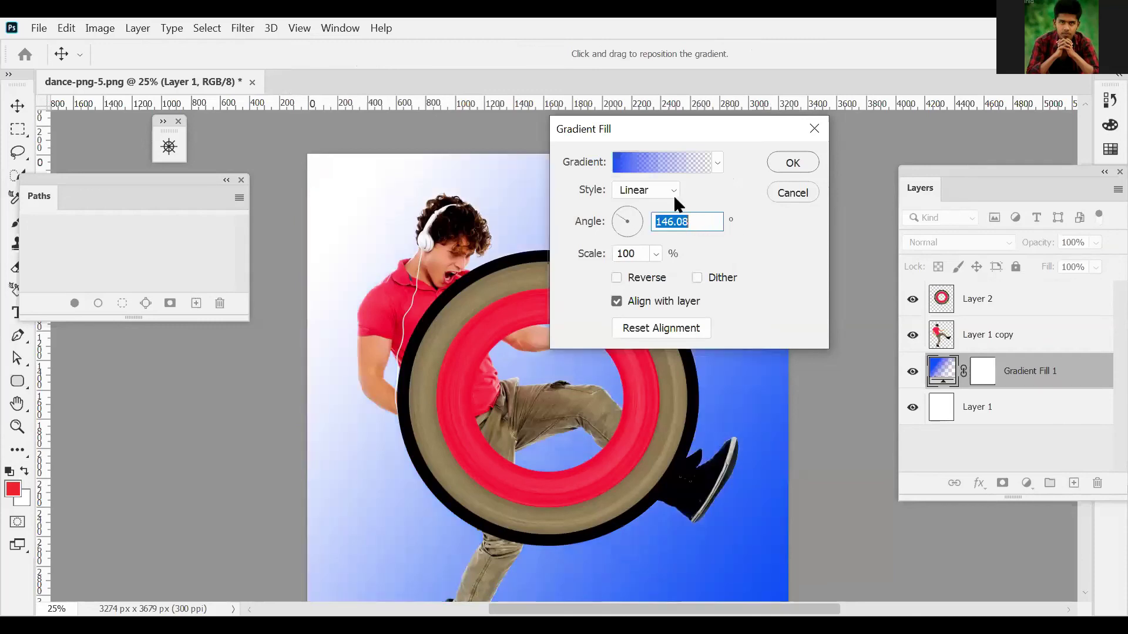
left_click(675, 198)
left_click(646, 221)
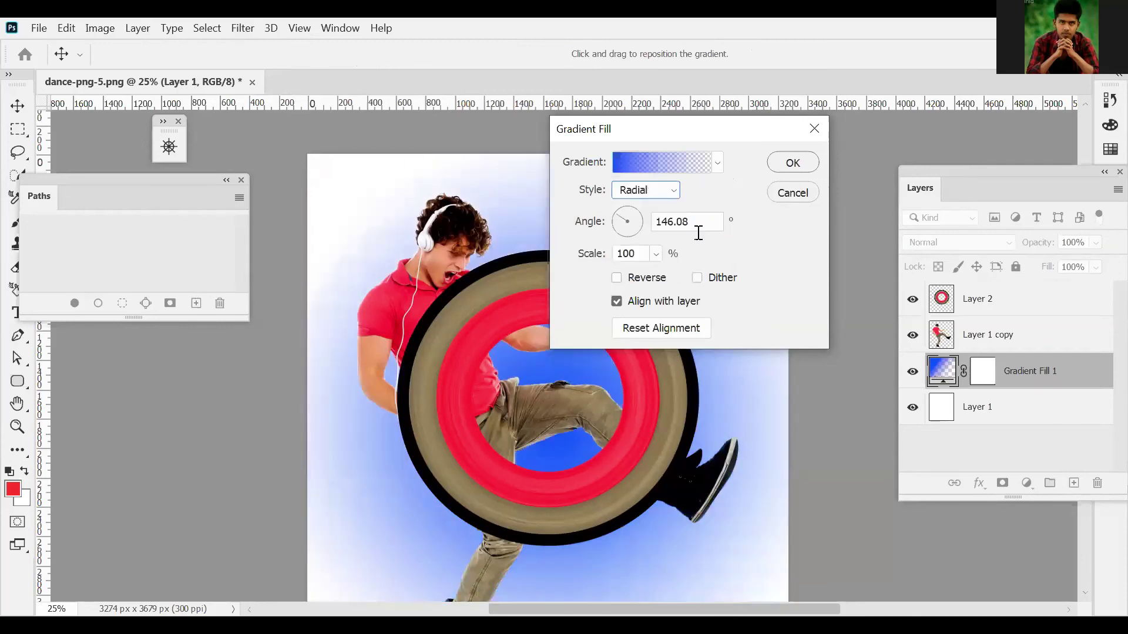
key("Tab")
type("1")
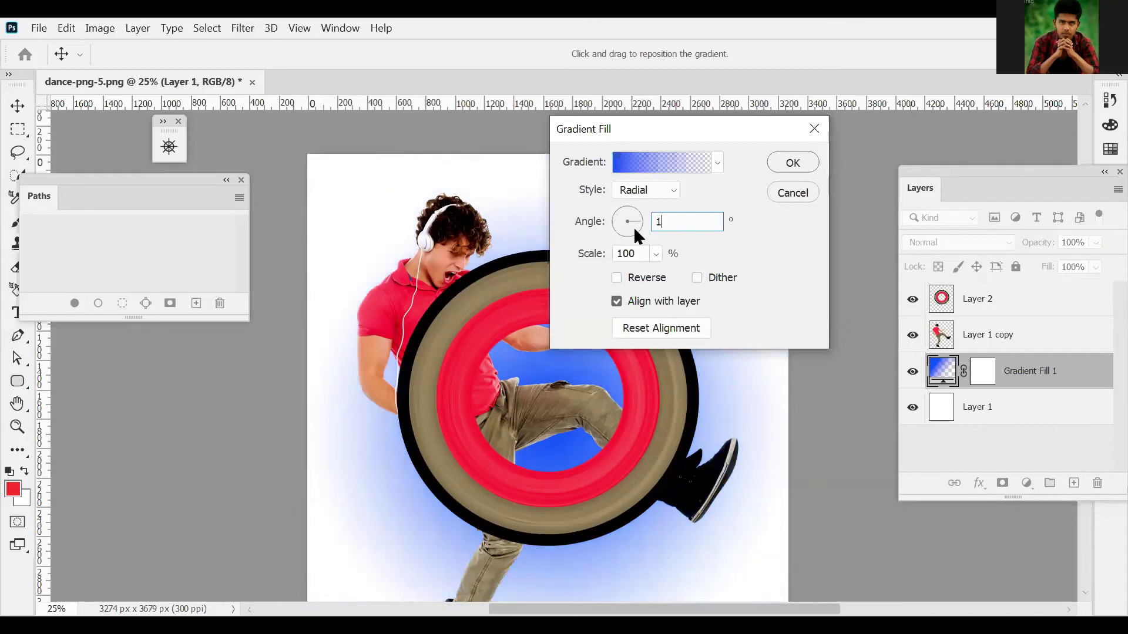
type("80")
left_click(617, 277)
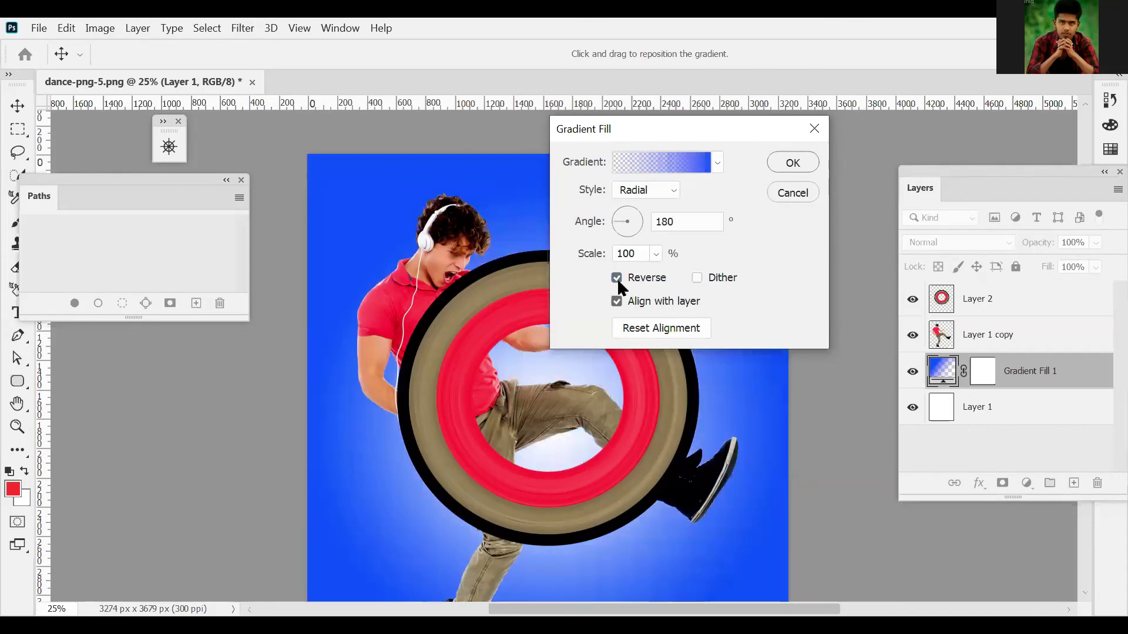
left_click(793, 162)
Scale the dancer on Layer 1 copy down to about 49.4% and stack the ring layer (Layer 2) beneath it
key("v")
left_click(1024, 333)
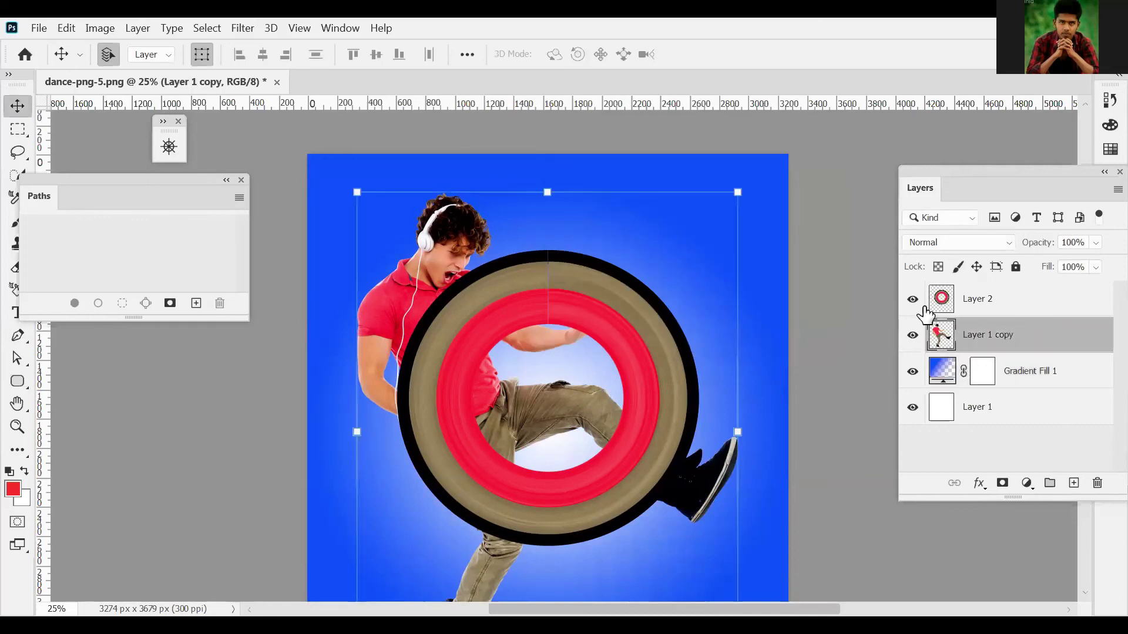
left_click_drag(359, 192, 589, 414)
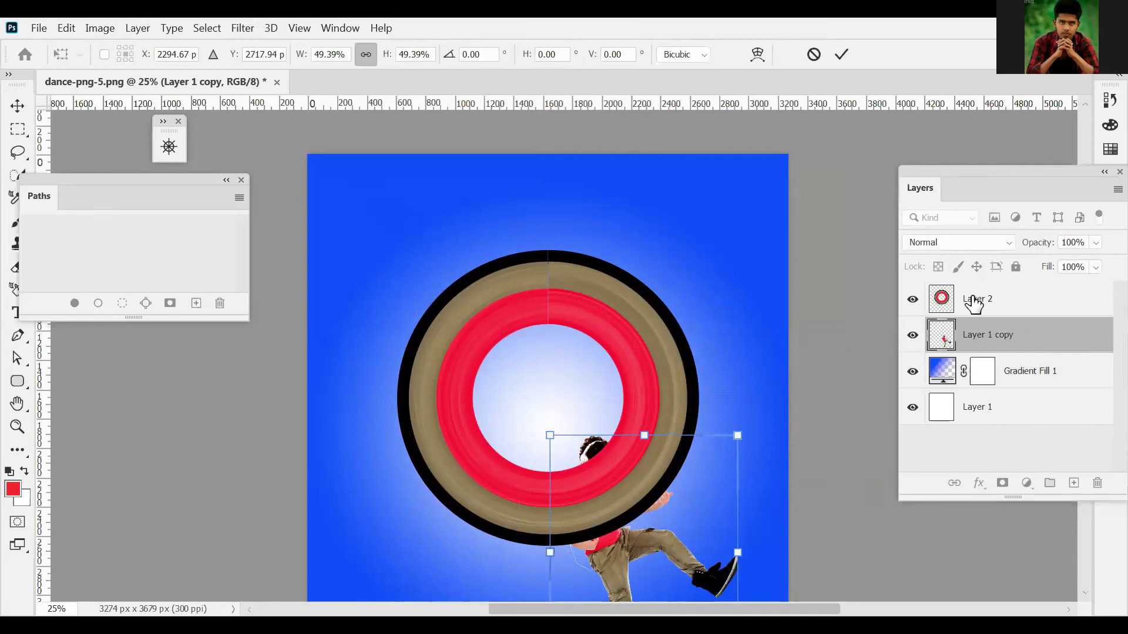
left_click_drag(974, 303, 987, 352)
key("Return")
Move the dancer over the ring and enlarge him to about 125% so head and shoes meet the ring's outer edge, applying the transform
left_click_drag(583, 516, 489, 372)
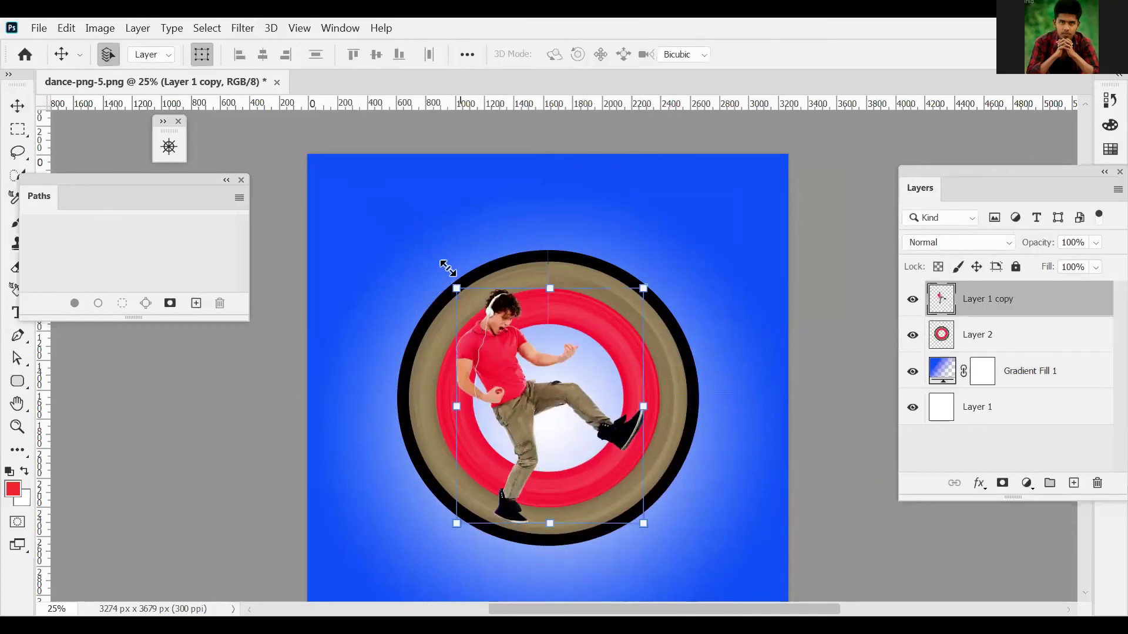
left_click_drag(458, 286, 437, 263)
left_click_drag(539, 410, 570, 423)
left_click_drag(466, 276, 444, 249)
left_click_drag(494, 309, 501, 314)
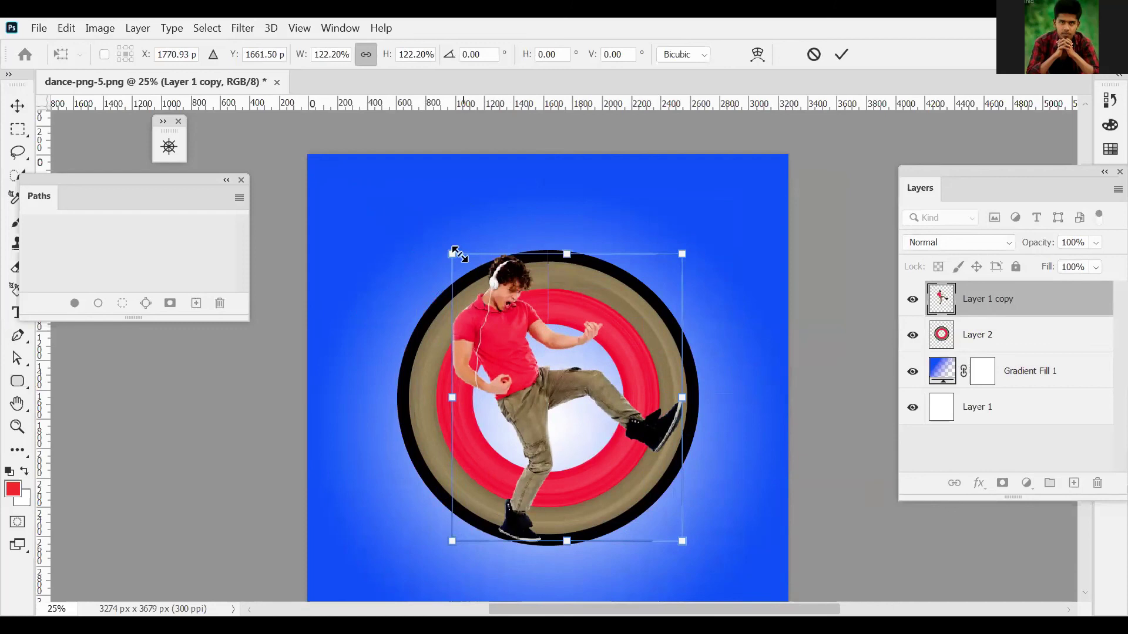
left_click_drag(449, 246, 441, 236)
left_click_drag(493, 296, 506, 302)
left_click_drag(579, 548, 579, 544)
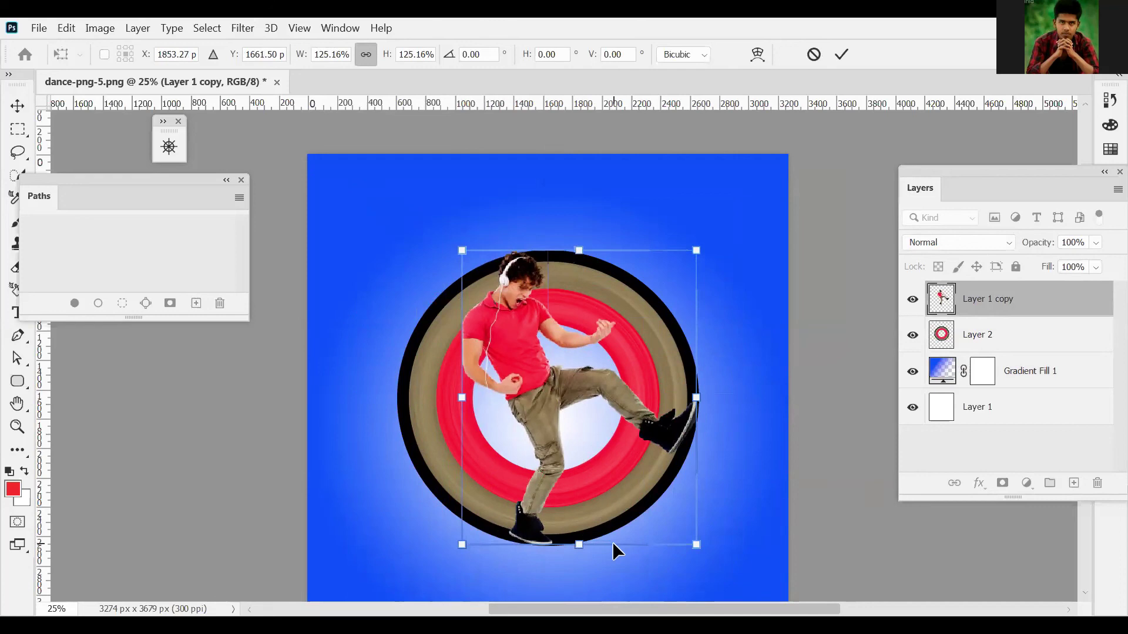
key("Return")
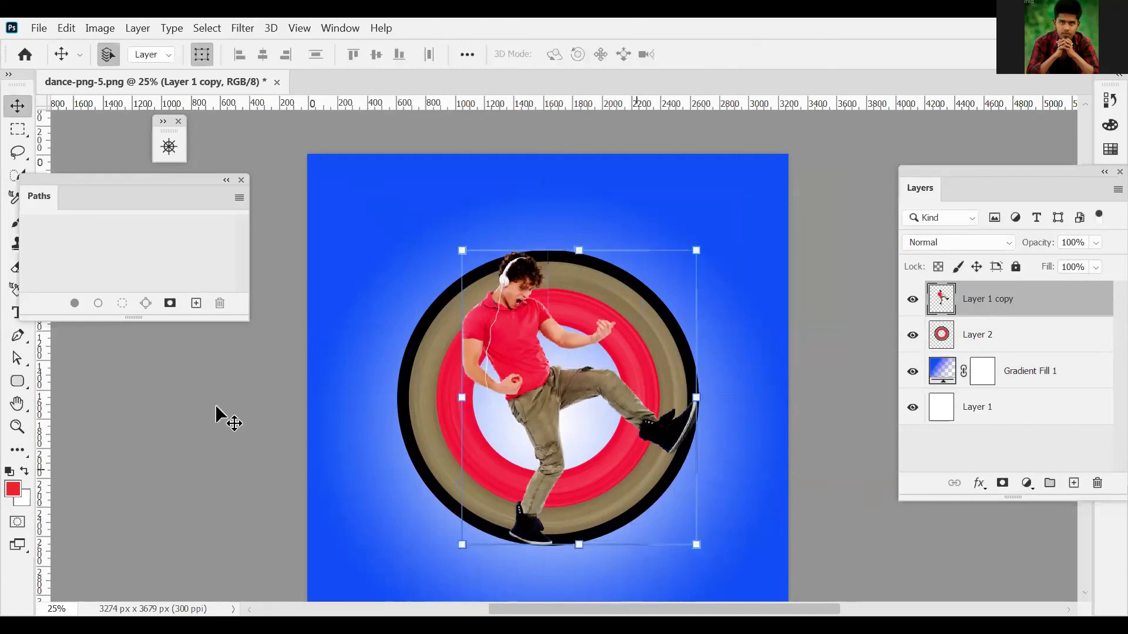
Draw a closed Pen path from the raised shoe along the leg and torso to the head and outside the ring, and convert it to a selection
left_click(17, 336)
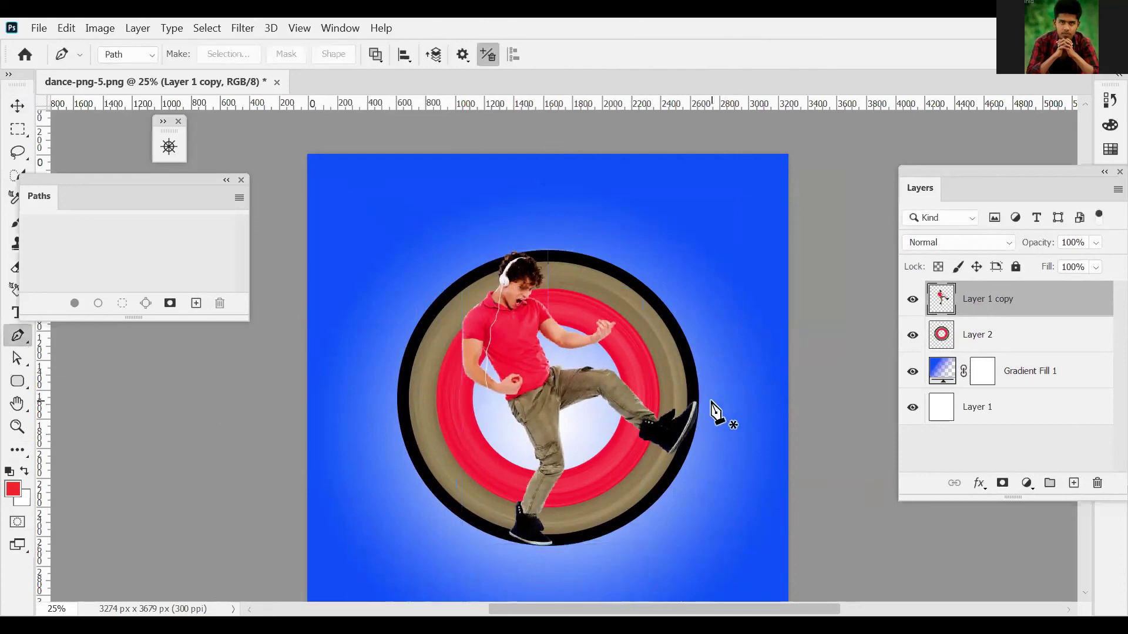
left_click_drag(710, 400, 691, 430)
left_click(606, 384)
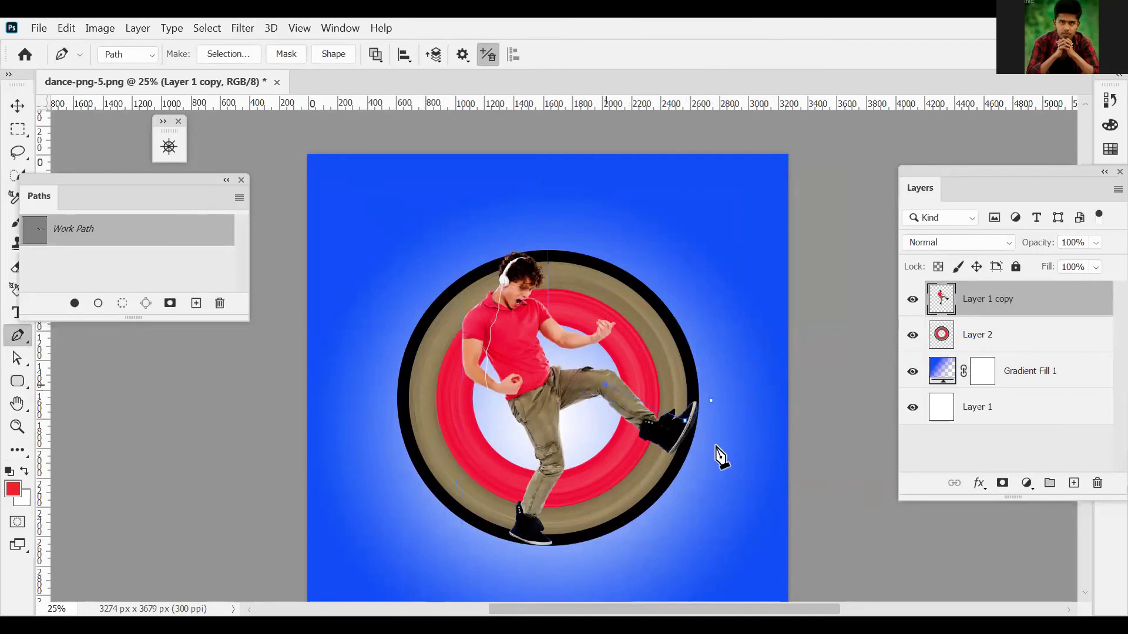
key("ctrl+z")
left_click(675, 432)
left_click(655, 420)
left_click(606, 381)
left_click(547, 384)
left_click_drag(512, 305, 521, 249)
left_click_drag(665, 214, 694, 227)
left_click(753, 302)
key("ctrl+Return")
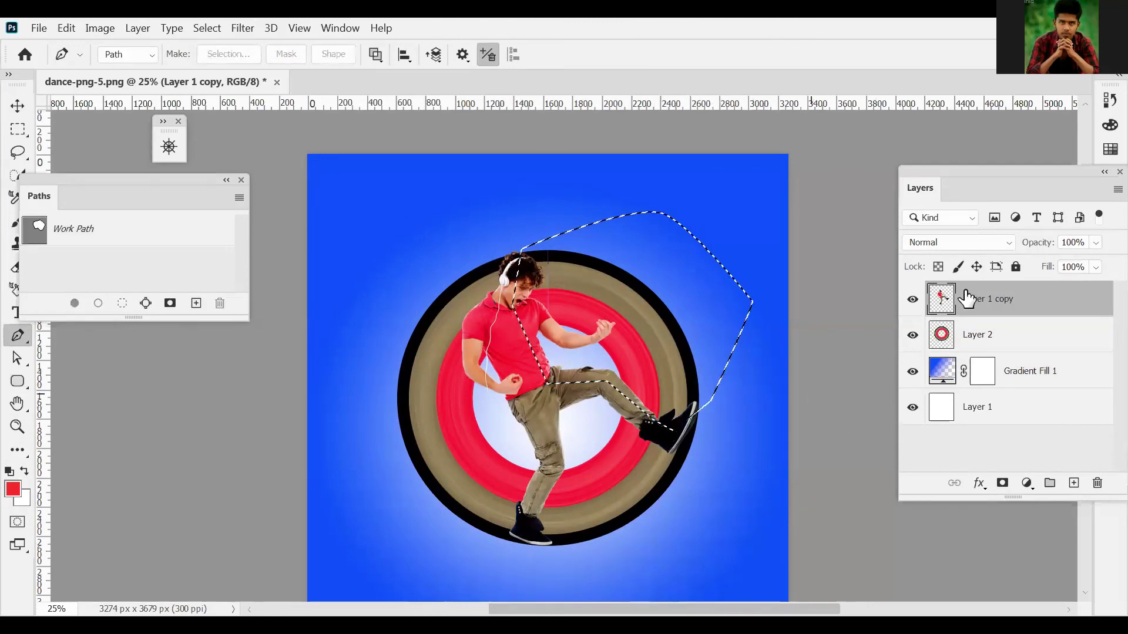
Delete the selected portion of the ring on Layer 2, between the dancer's head and raised shoe
left_click(16, 267)
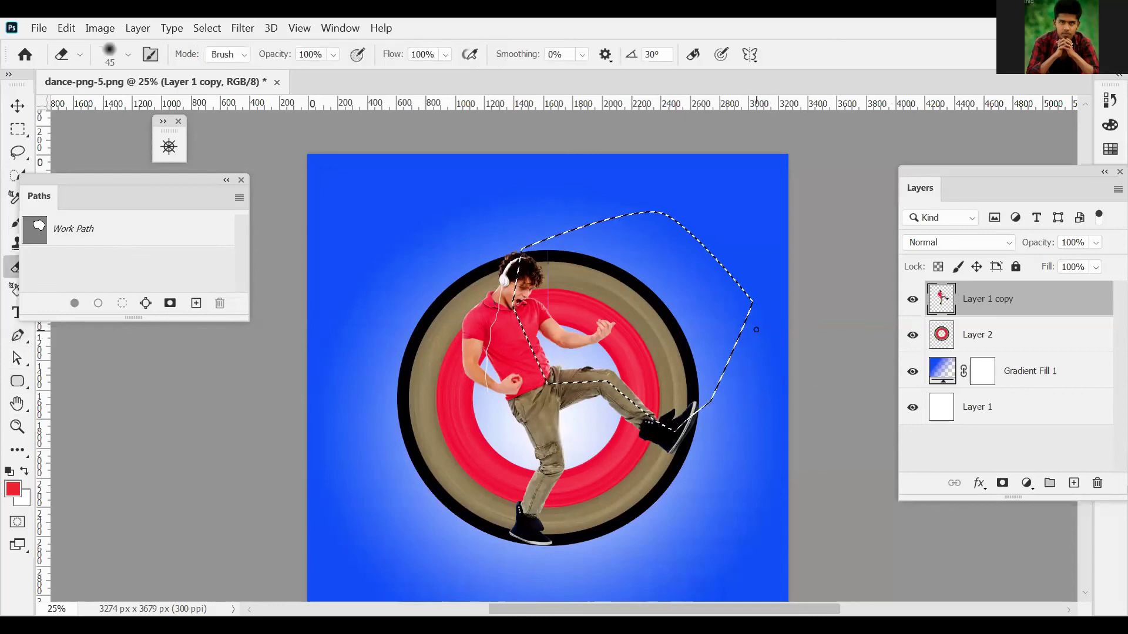
left_click(991, 336)
key("Delete")
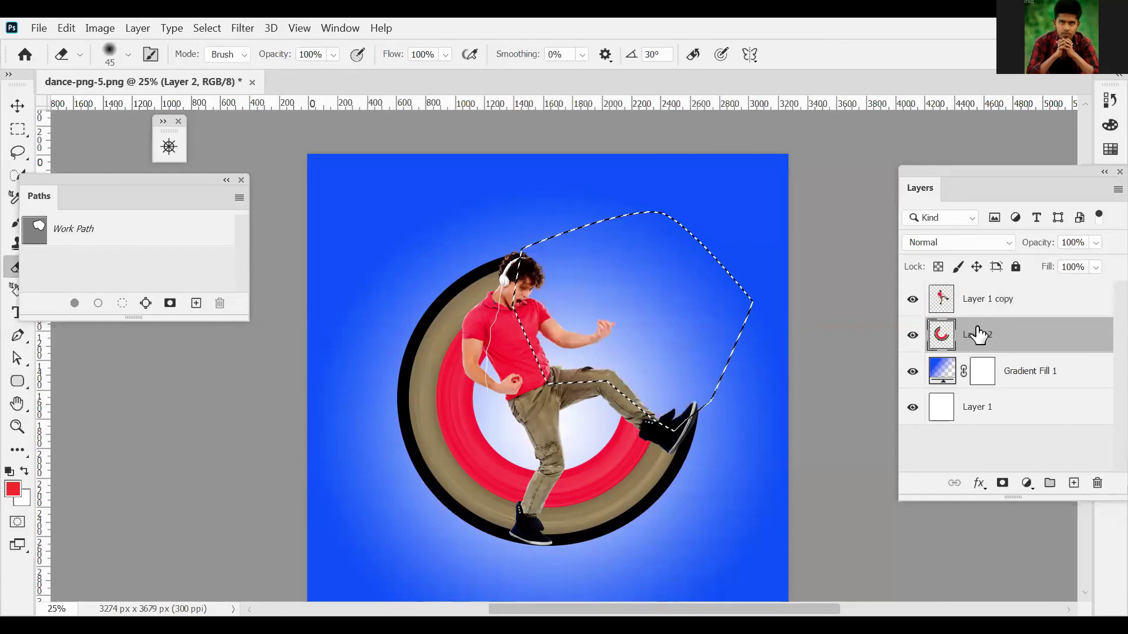
Deselect the cut-out area and create a new document from the Landscape, 4 x 6 preset at 300 ppi
key("ctrl+d")
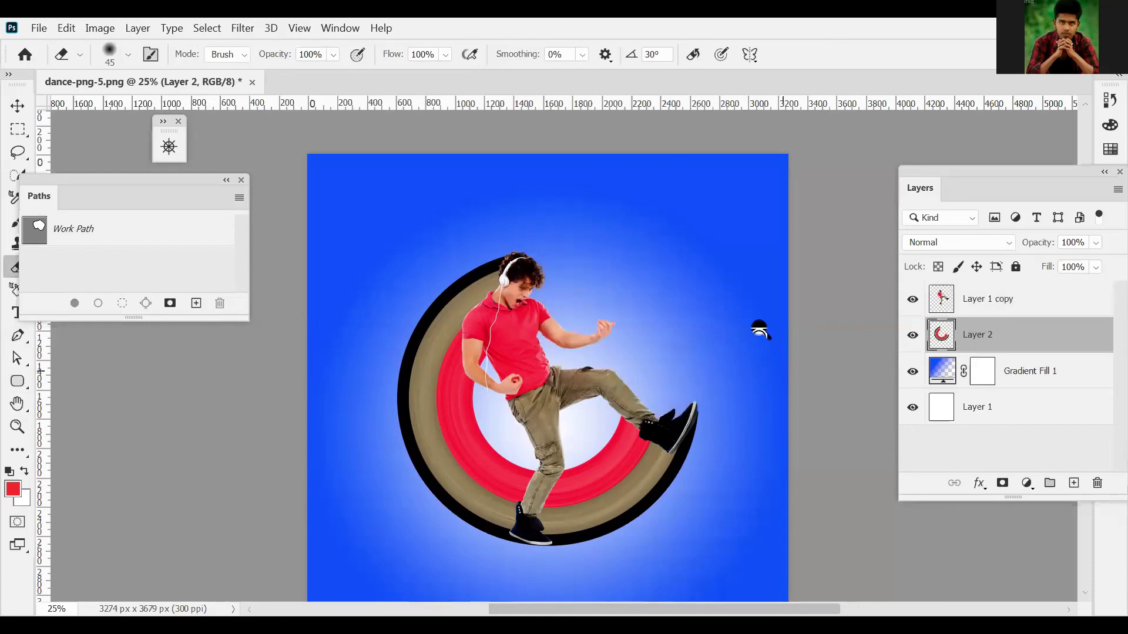
key("ctrl+minus")
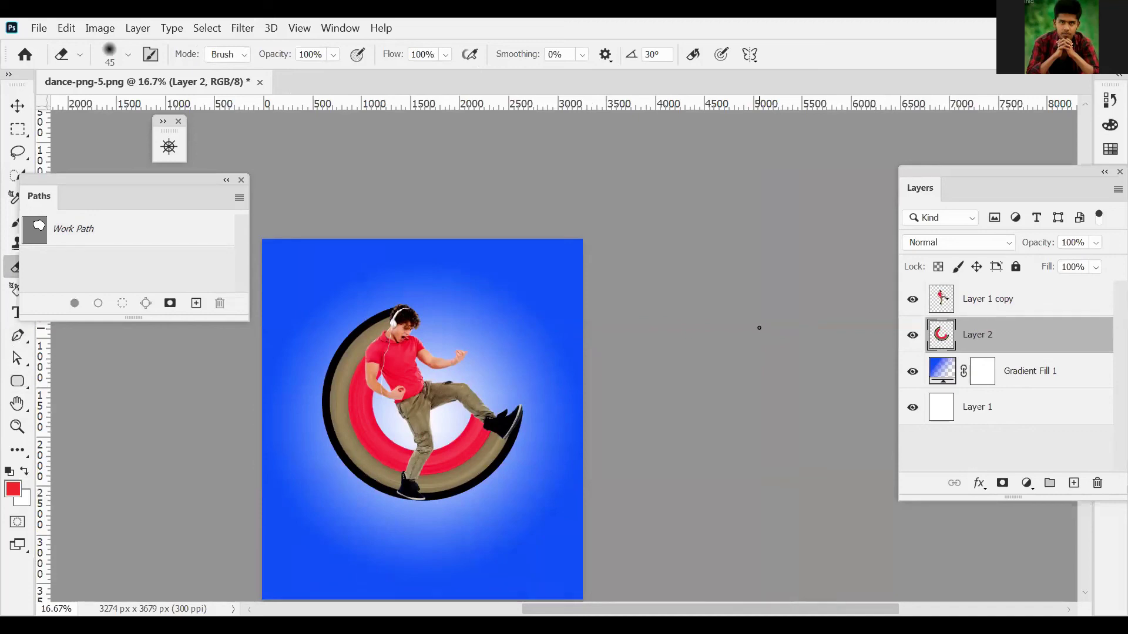
left_click(507, 252, "alt")
left_click_drag(549, 248, 718, 262)
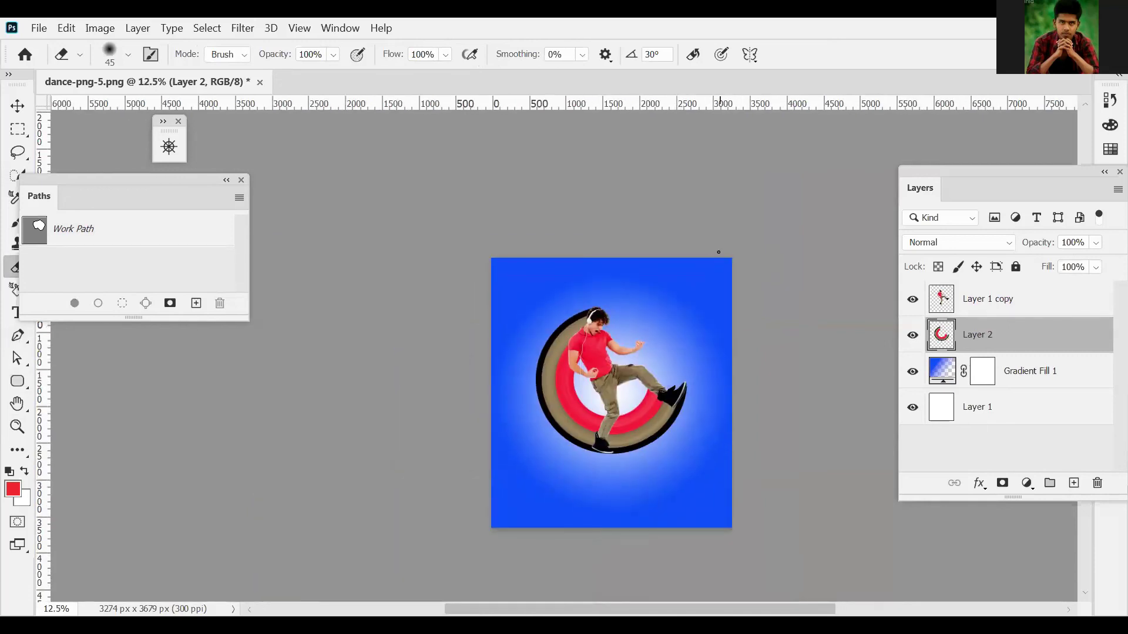
left_click(40, 31)
left_click(468, 162)
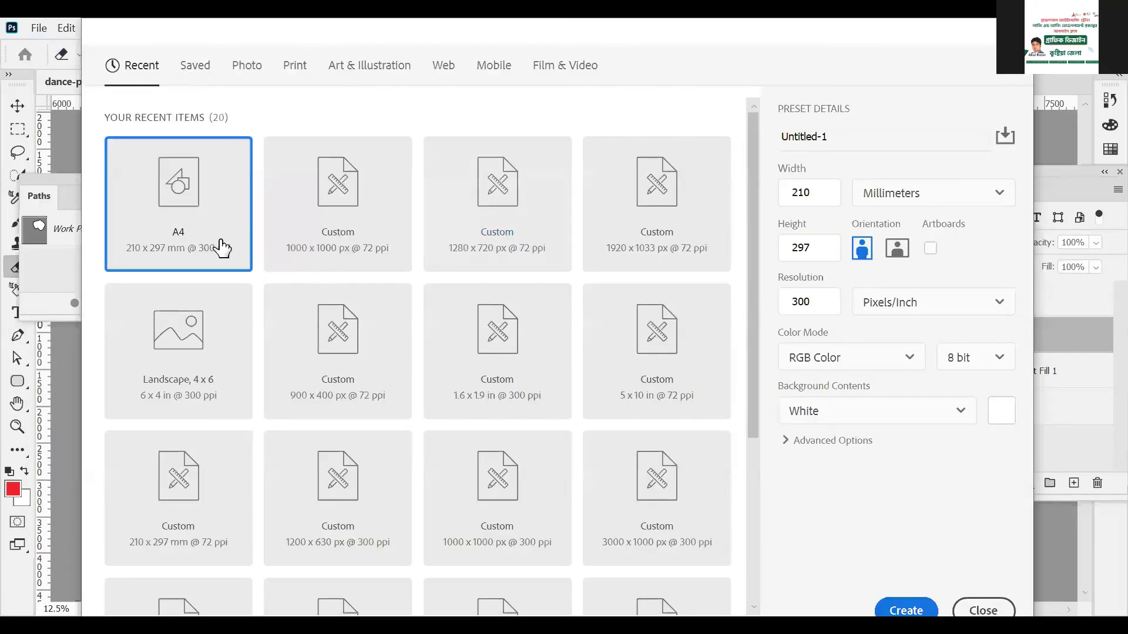
left_click(183, 364)
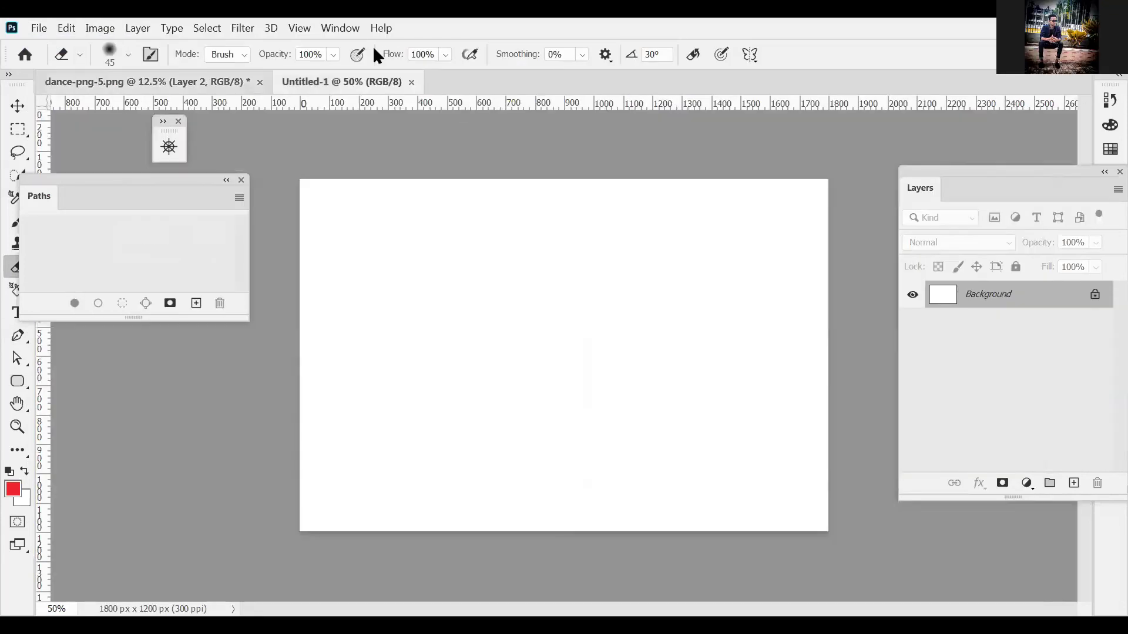
Float both documents in separate windows and copy the dancer's layer from dance-png-5.png into Untitled-1
left_click_drag(367, 91, 410, 151)
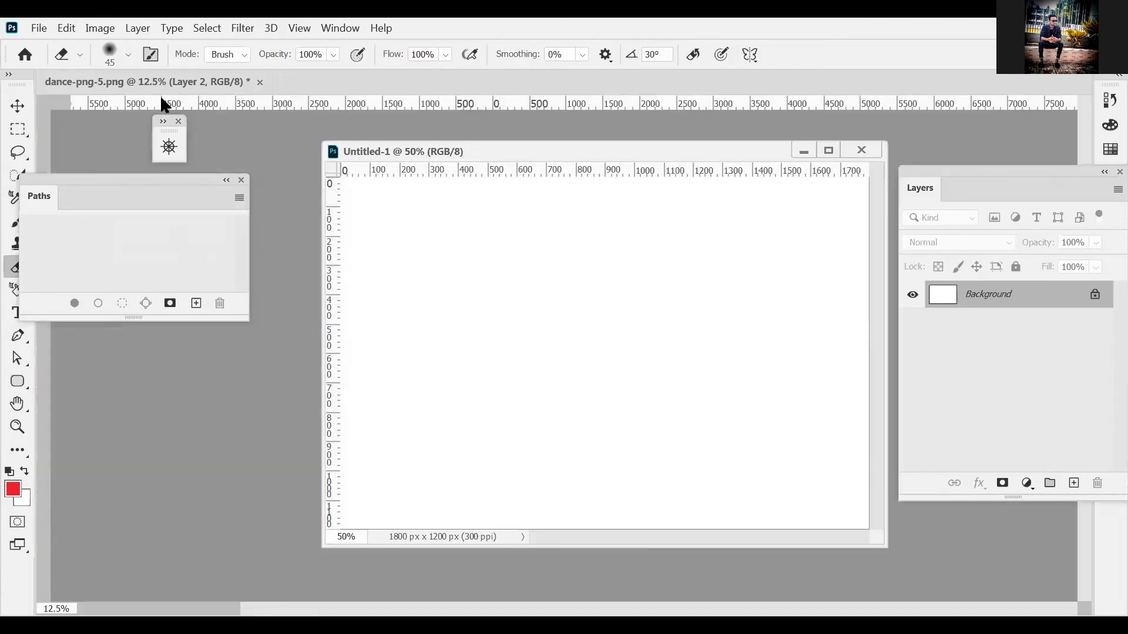
left_click_drag(152, 84, 423, 311)
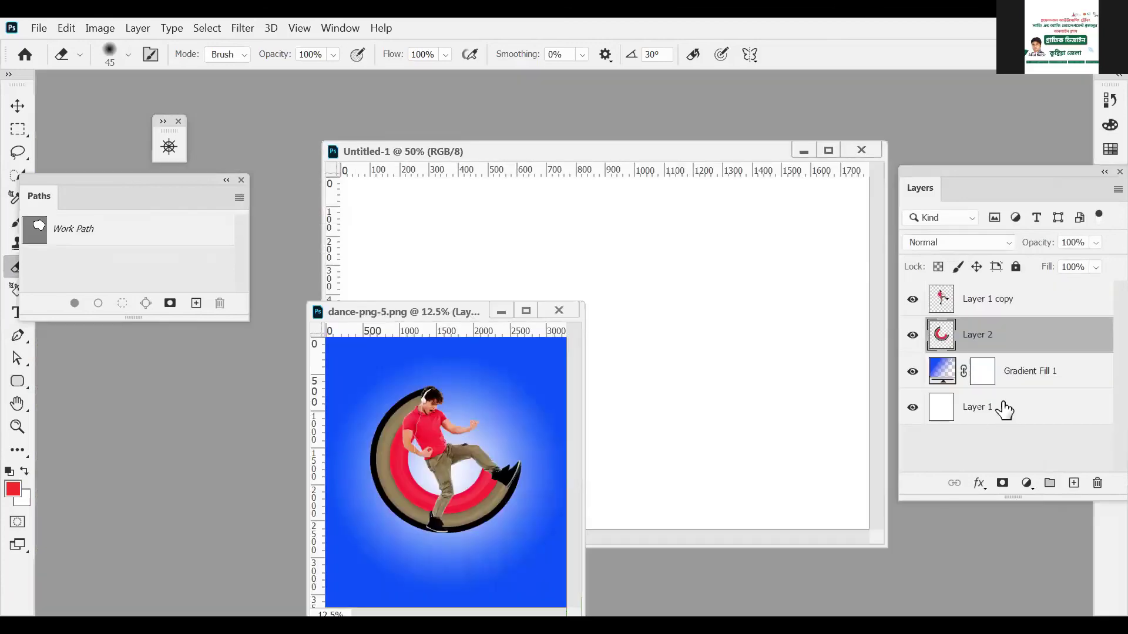
left_click_drag(993, 299, 739, 278)
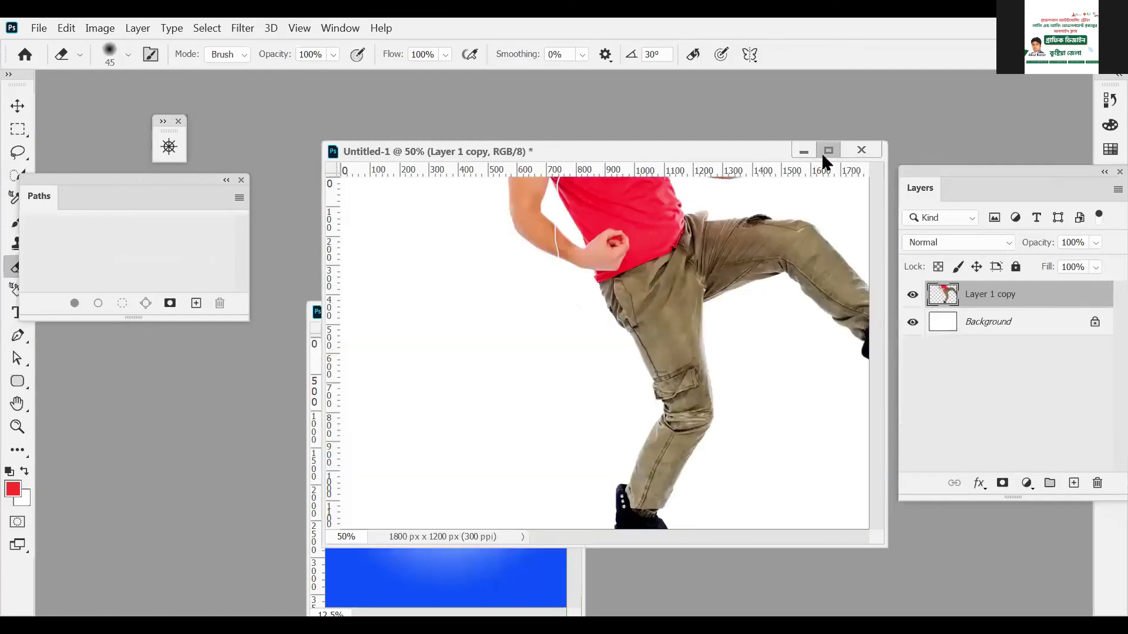
Shrink the dancer in the enlarged Untitled-1 window and place him in the canvas's upper-left area, applying the transform
left_click(828, 151)
key("ctrl+t")
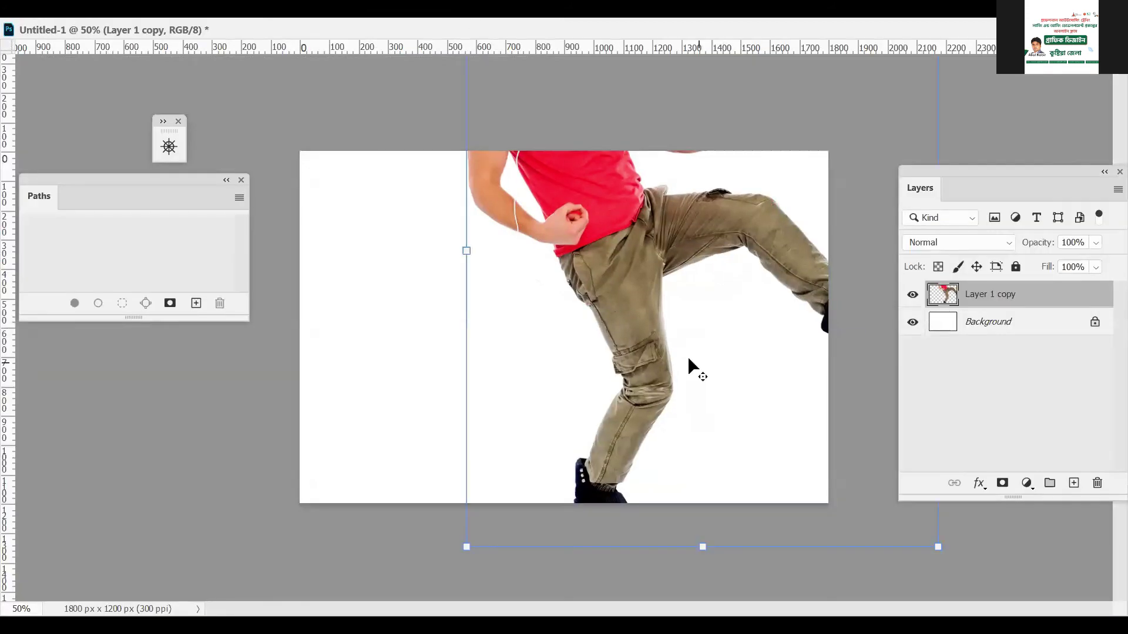
key("ctrl+minus")
left_click_drag(819, 488, 634, 252)
left_click_drag(559, 212, 455, 358)
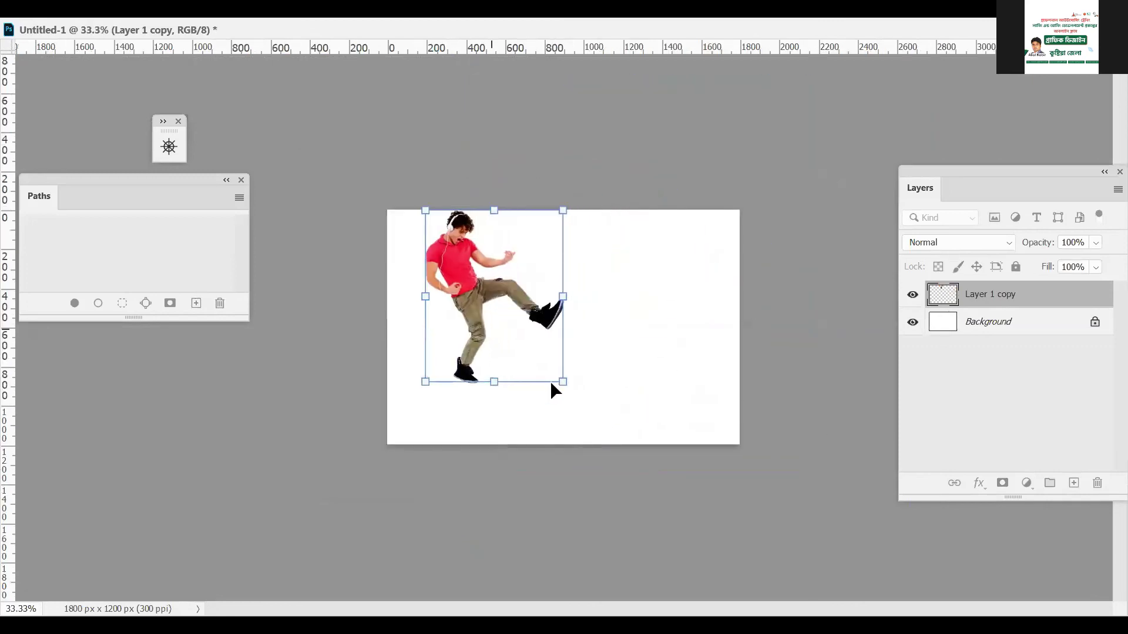
left_click_drag(558, 381, 519, 327)
left_click_drag(485, 289, 475, 309)
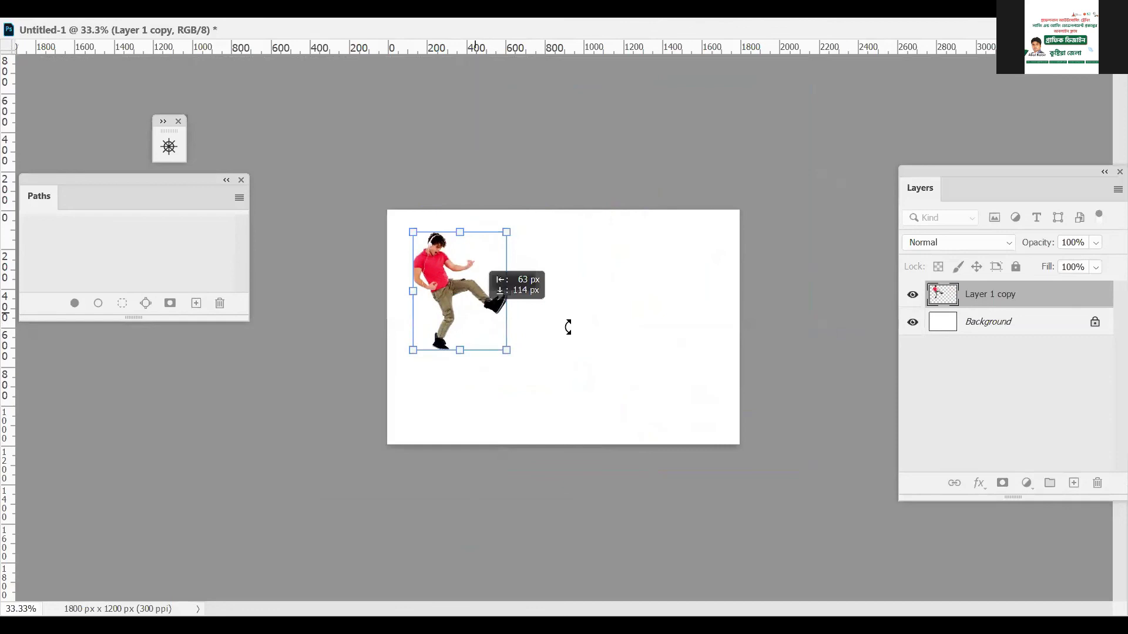
key("Return")
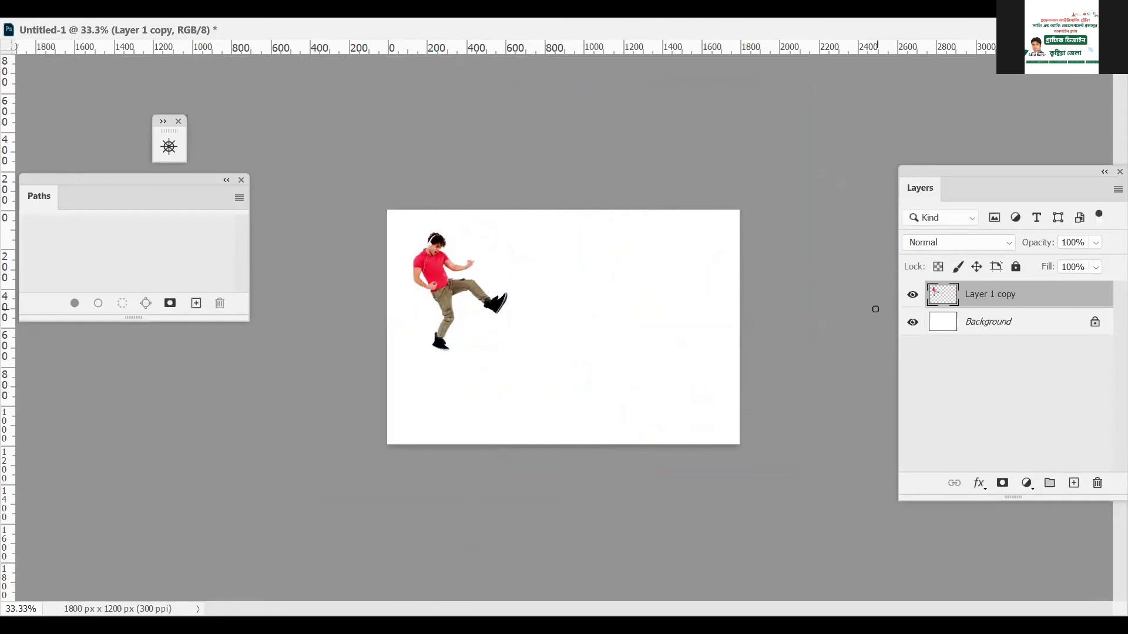
Cycle the screen modes back to the floating windows and bring dance-png-5.png to the front
key("f")
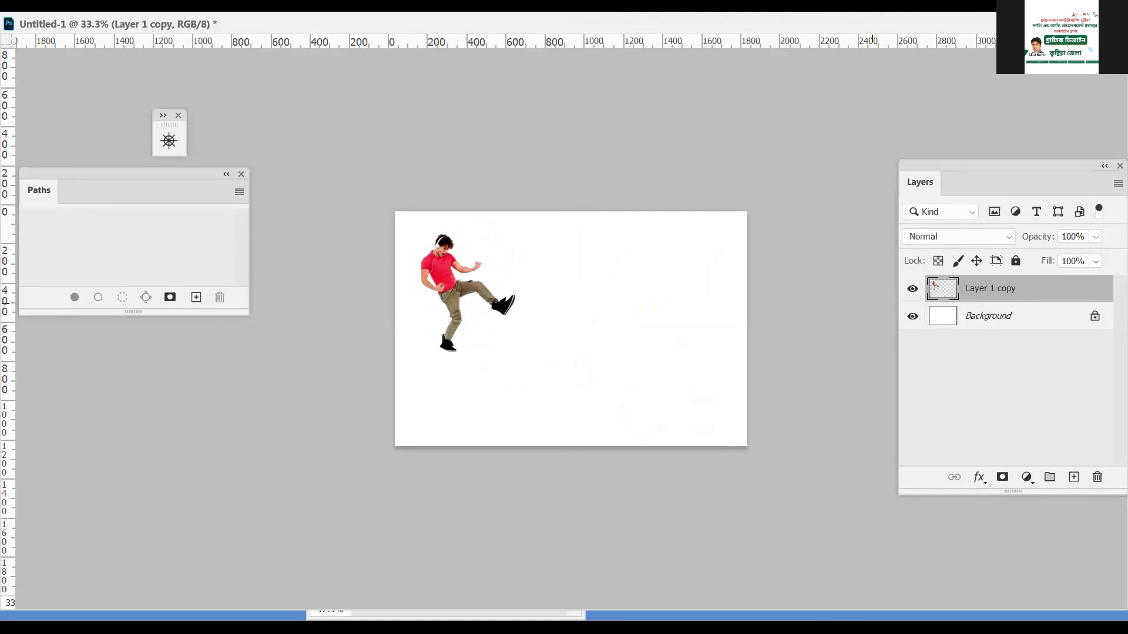
key("f")
key("f")
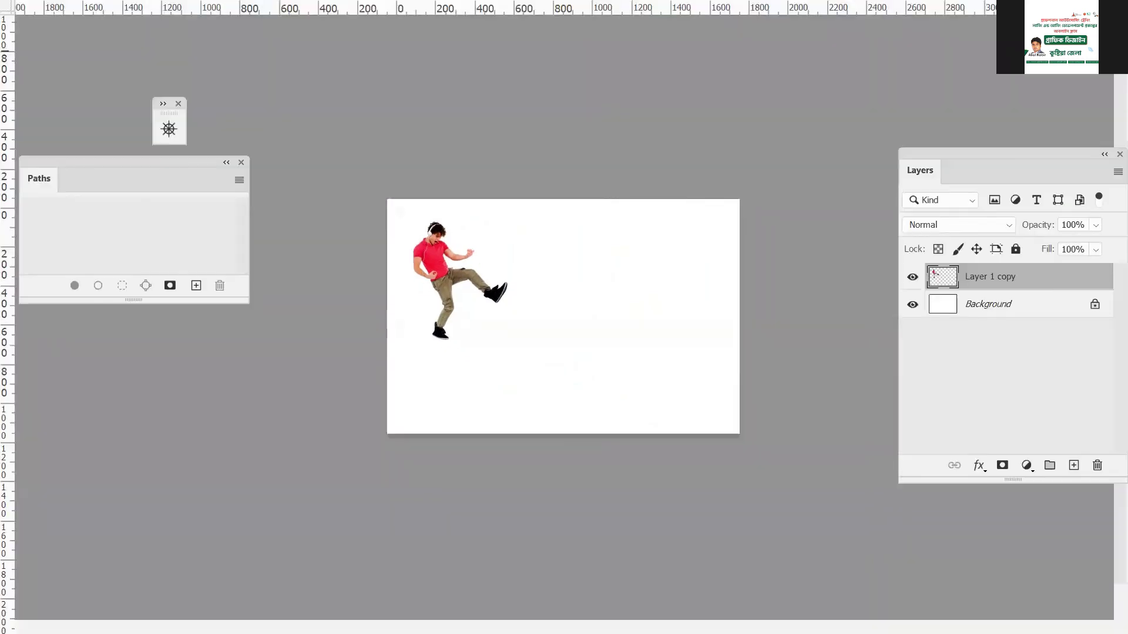
key("f")
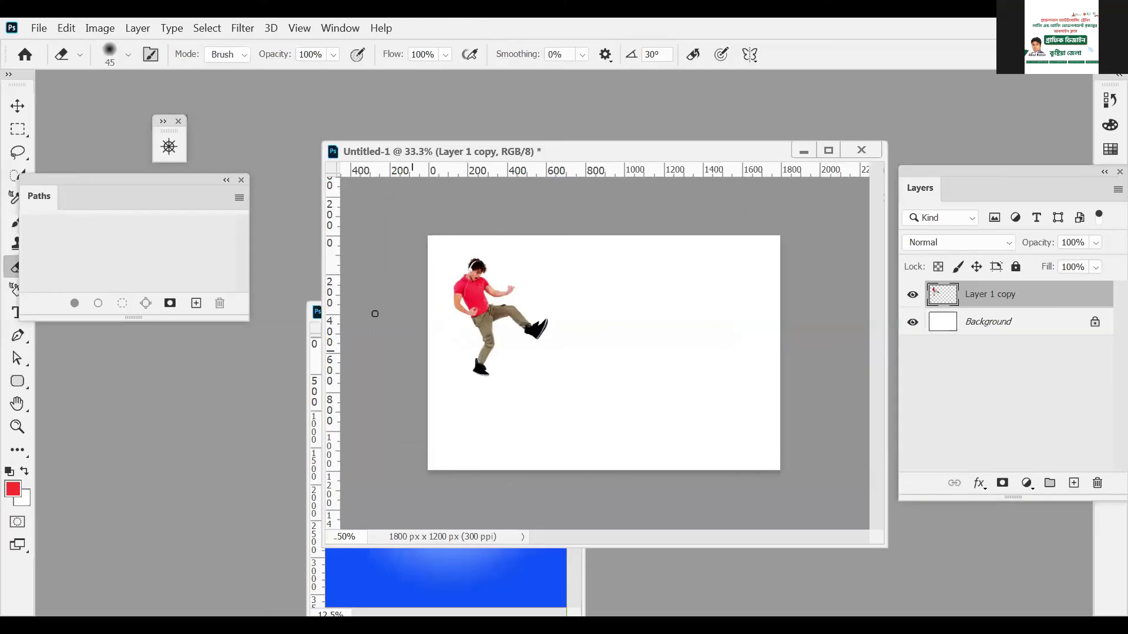
left_click_drag(448, 151, 498, 154)
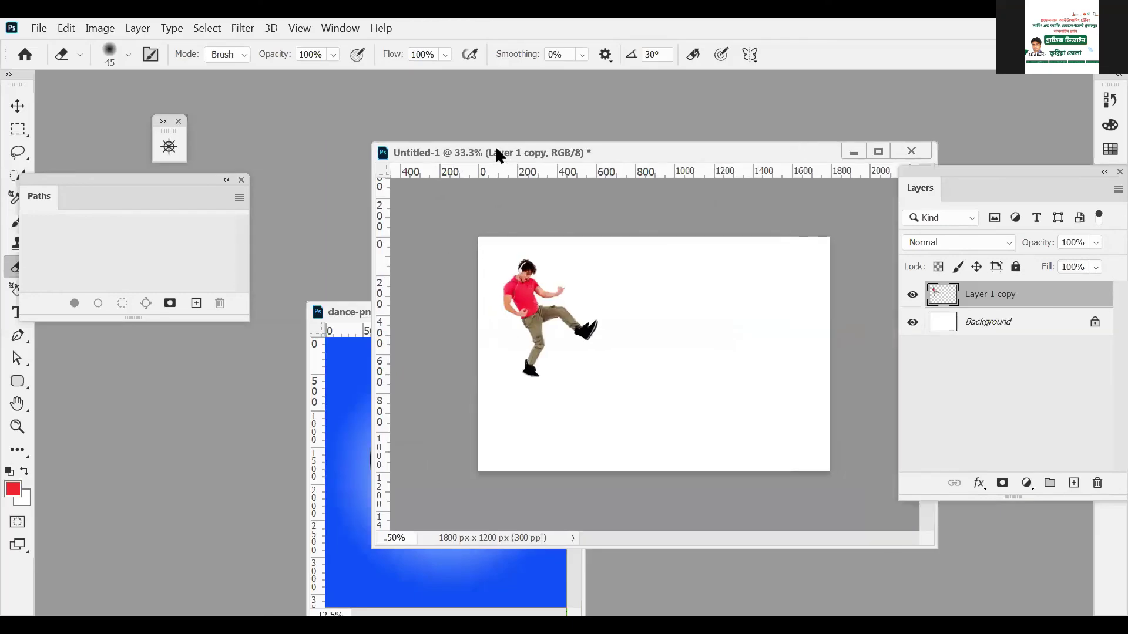
left_click(342, 319)
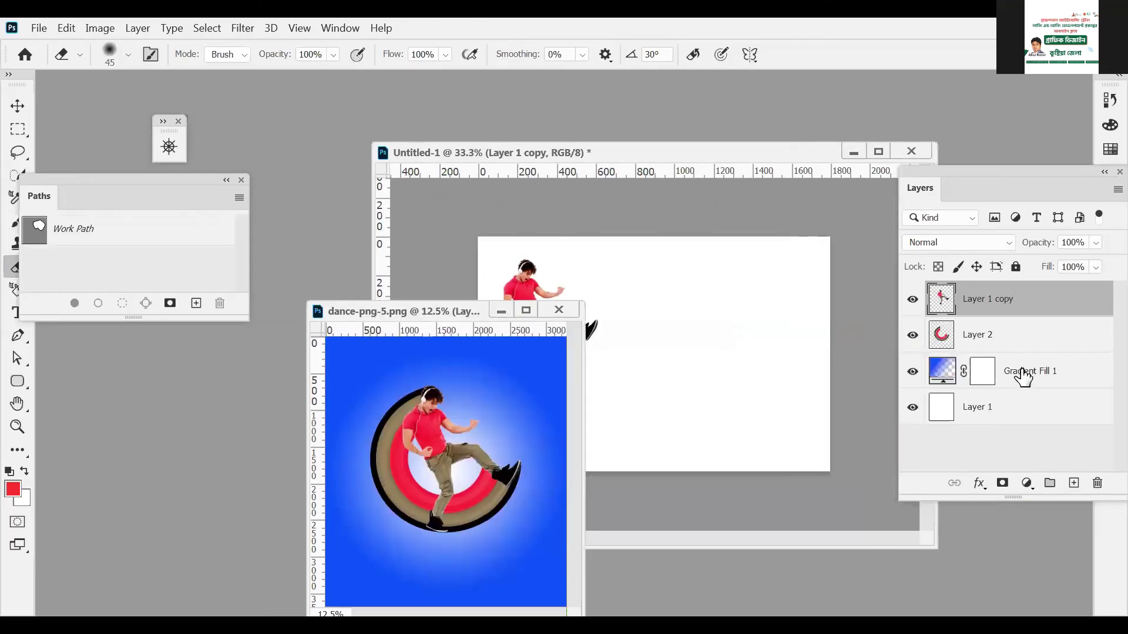
Duplicate the white Layer 1 in dance-png-5.png
left_click(1023, 376, "shift")
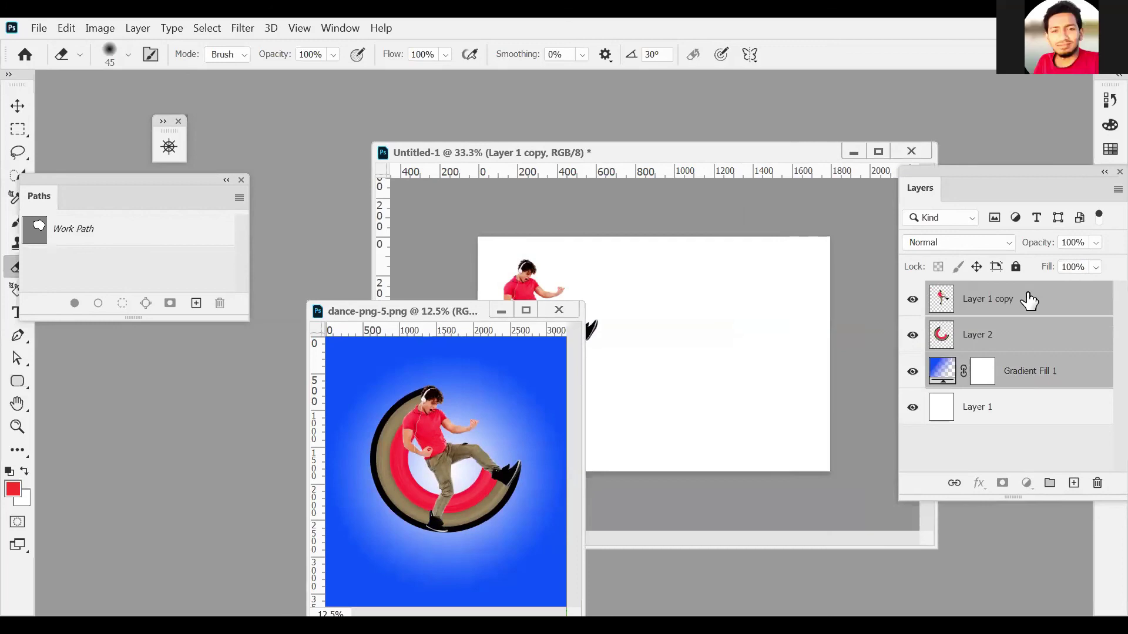
left_click(1030, 301)
left_click(1028, 423)
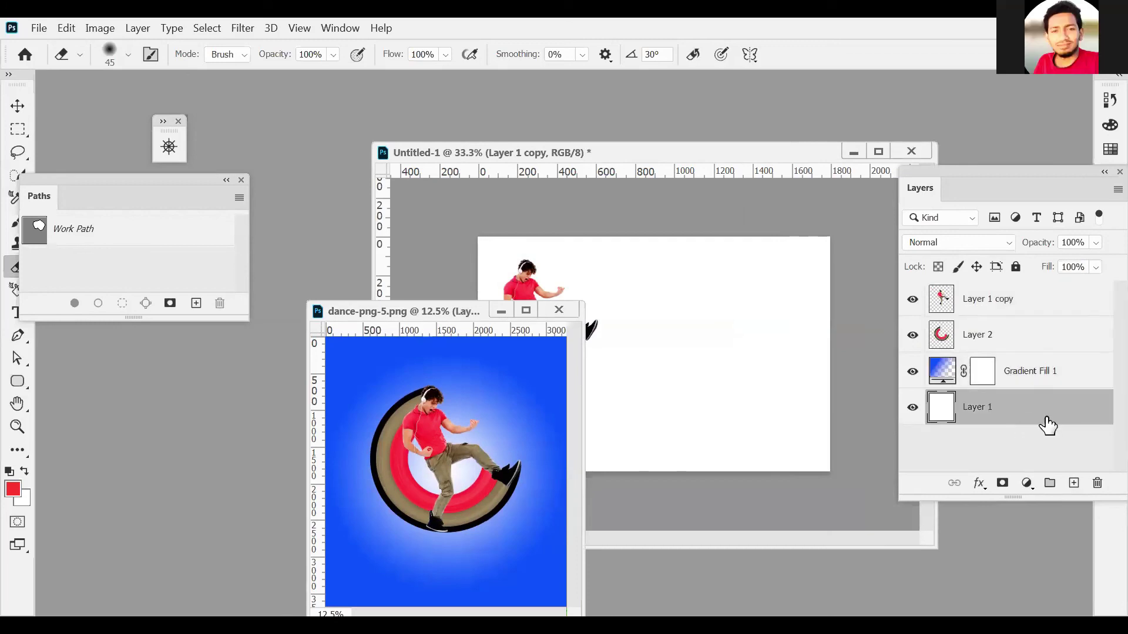
left_click_drag(1048, 418, 1075, 480)
left_click(1023, 305, "ctrl")
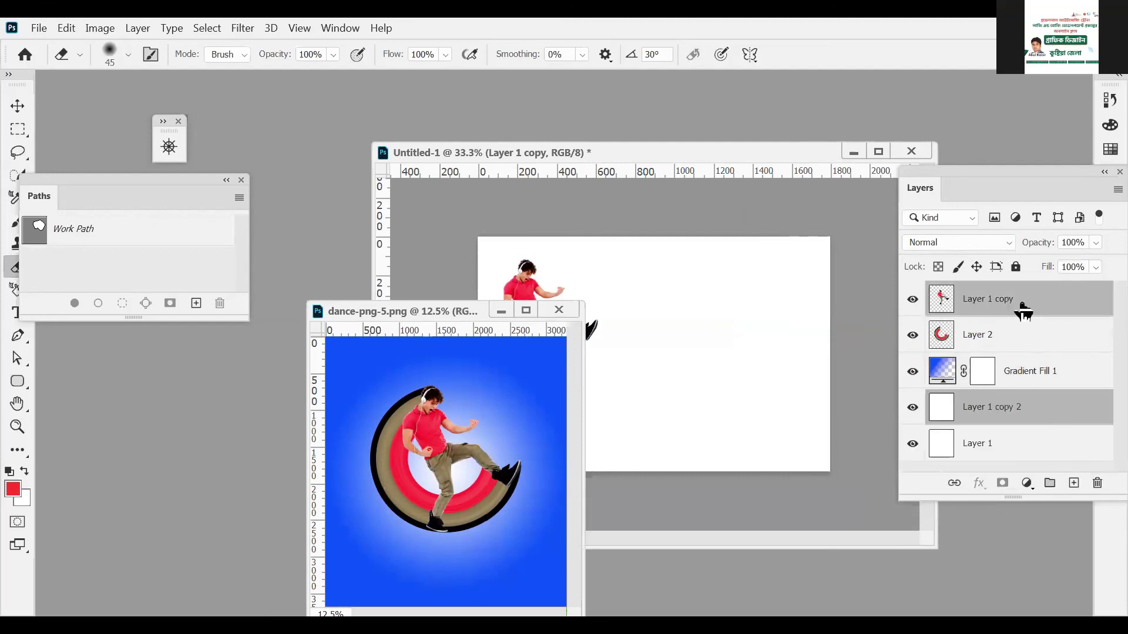
left_click(1030, 353, "ctrl")
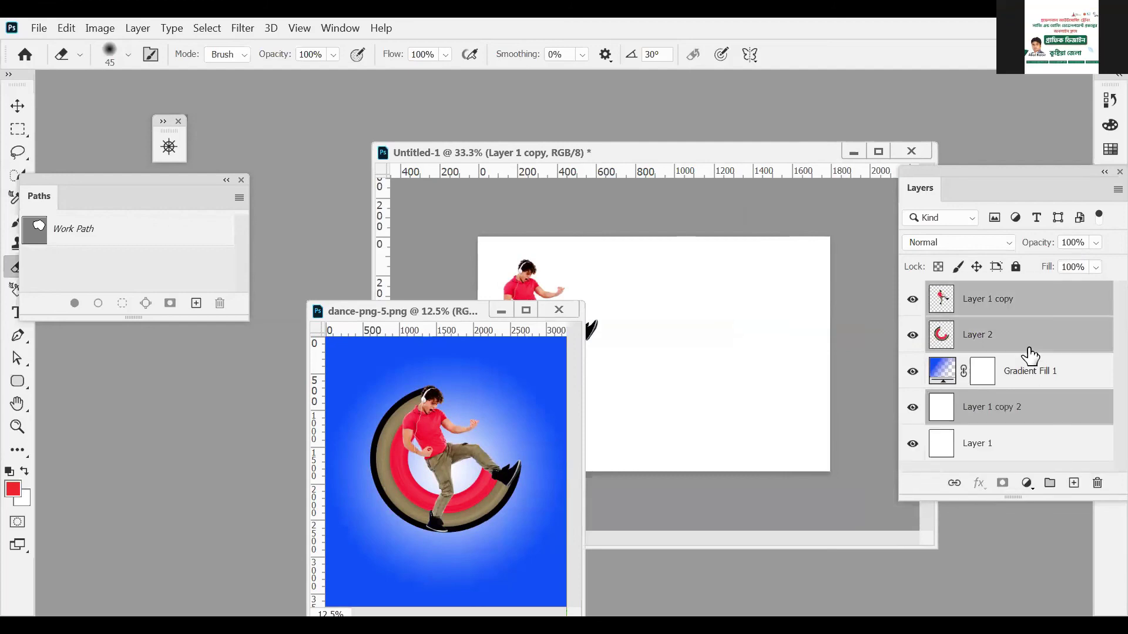
double_click(1030, 356)
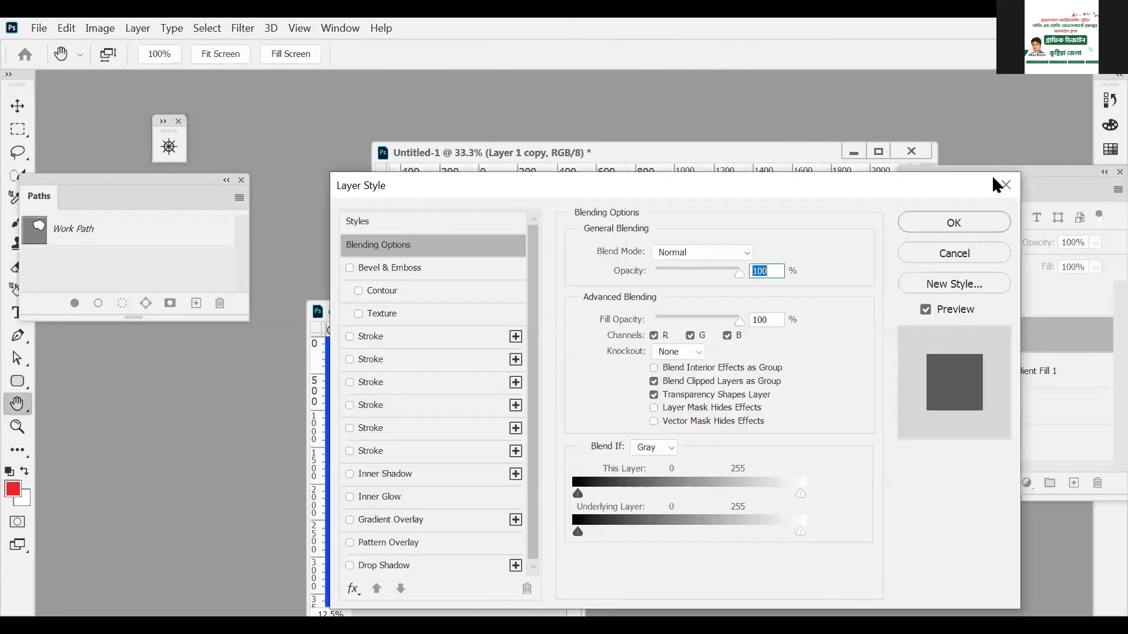
left_click(1001, 185)
Merge the dancer, Layer 2 ring and Gradient Fill 1 layers, and merge the result down into the duplicated white layer
left_click(1028, 316)
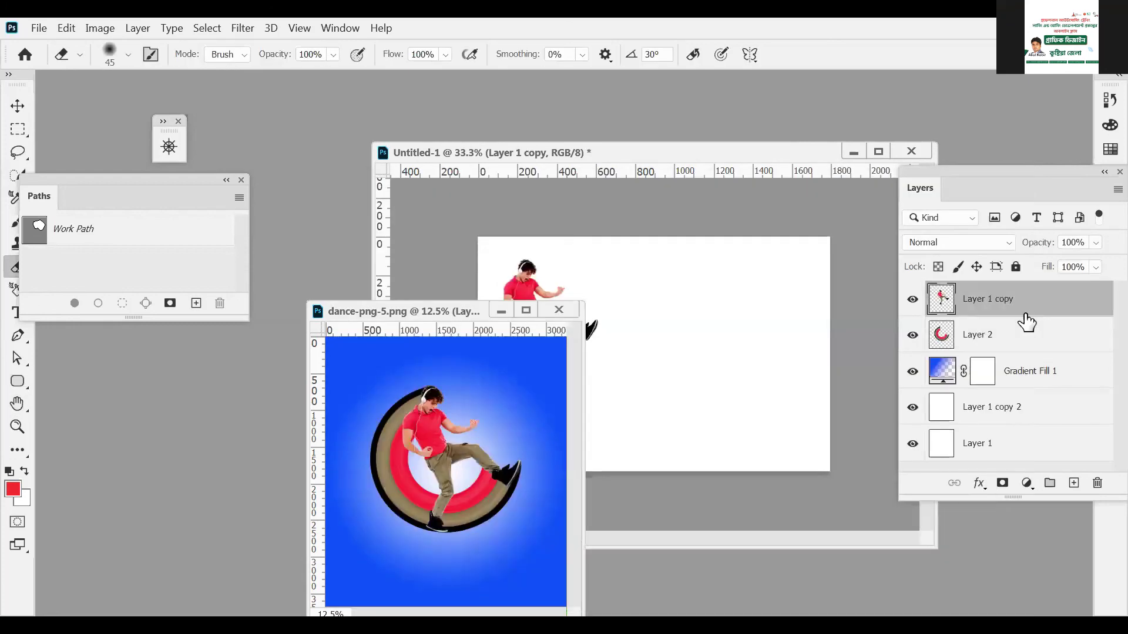
left_click(1032, 378, "ctrl")
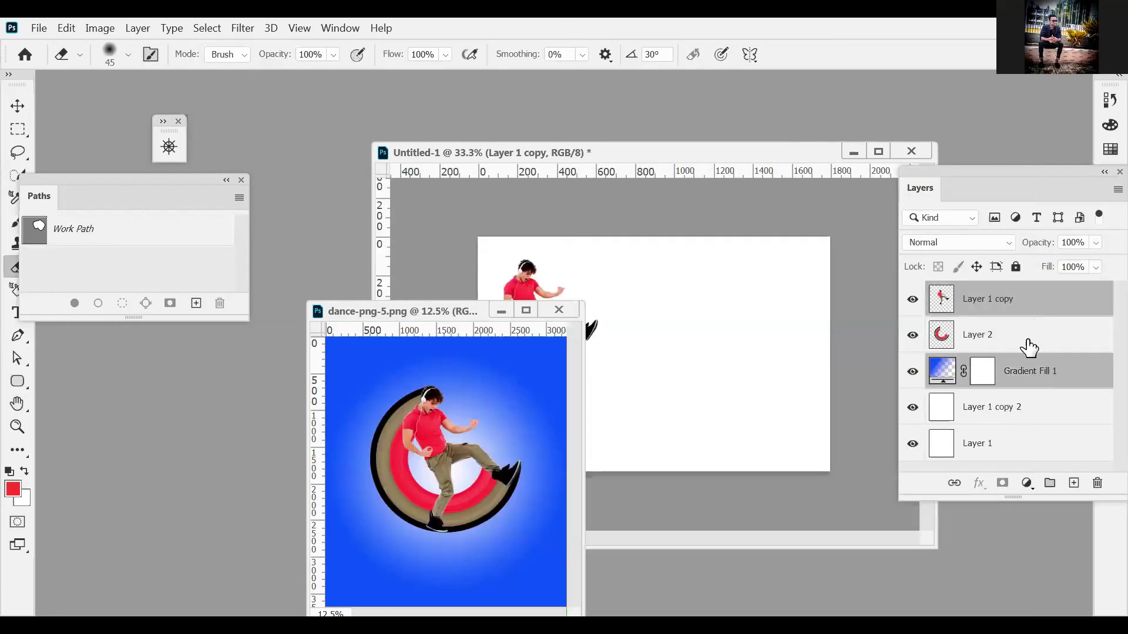
left_click(1029, 347, "ctrl")
key("ctrl+e")
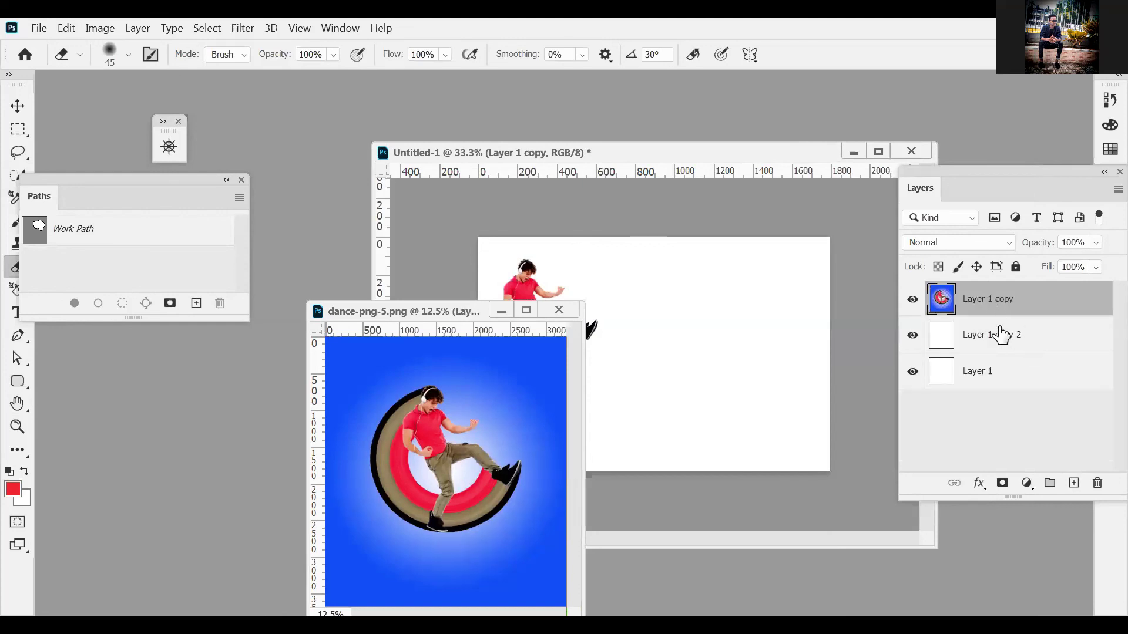
key("ctrl+e")
Copy the merged artwork into Untitled-1 and scale it down to fill the canvas's right half, flush with the top and right edges
left_click_drag(979, 298, 779, 321)
left_click(878, 152)
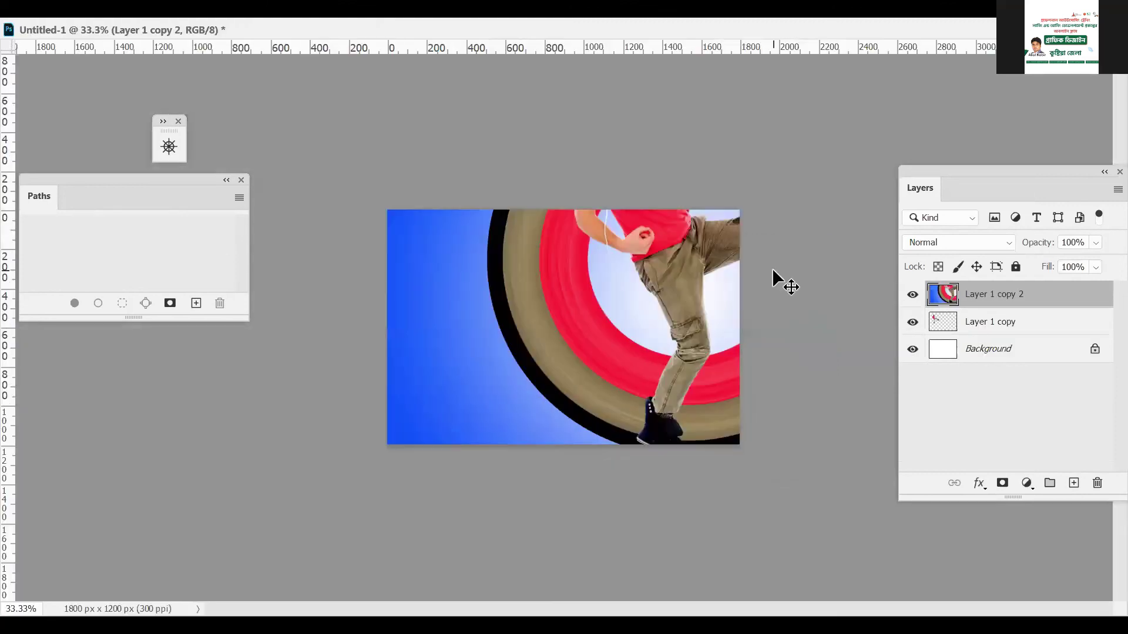
key("ctrl+minus")
key("ctrl+minus")
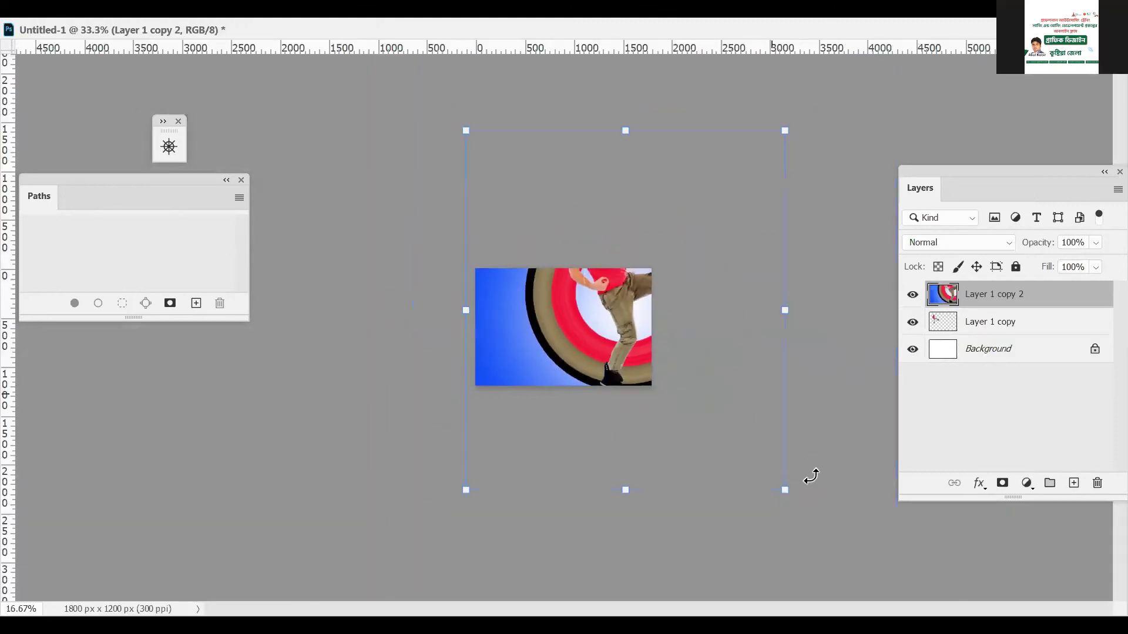
left_click_drag(782, 497, 564, 242)
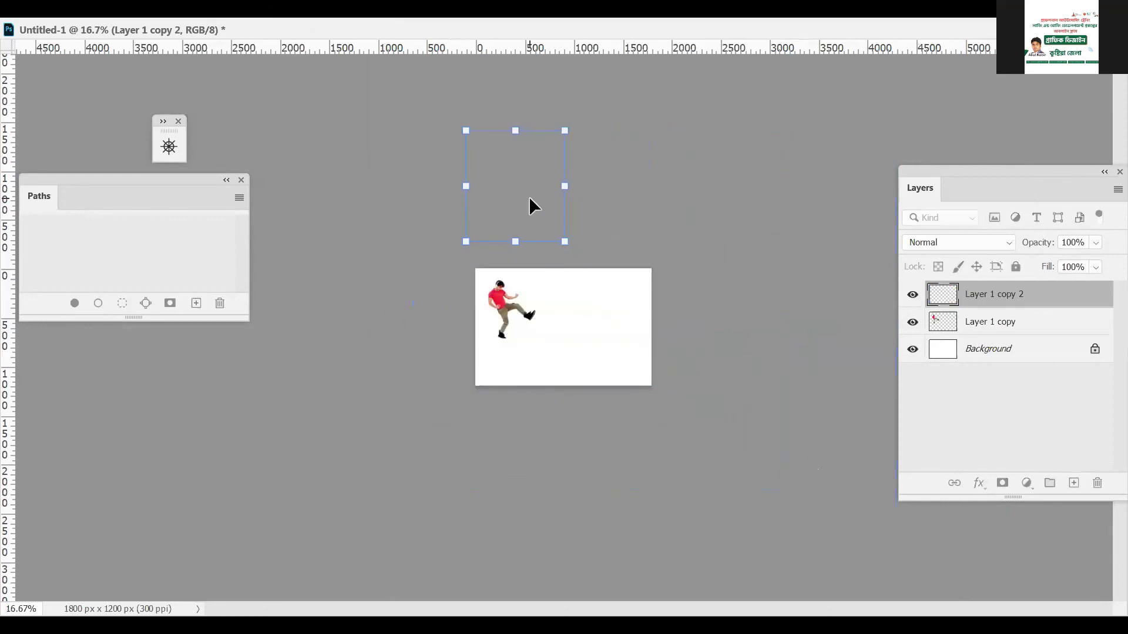
left_click_drag(531, 204, 604, 322)
left_click(575, 313)
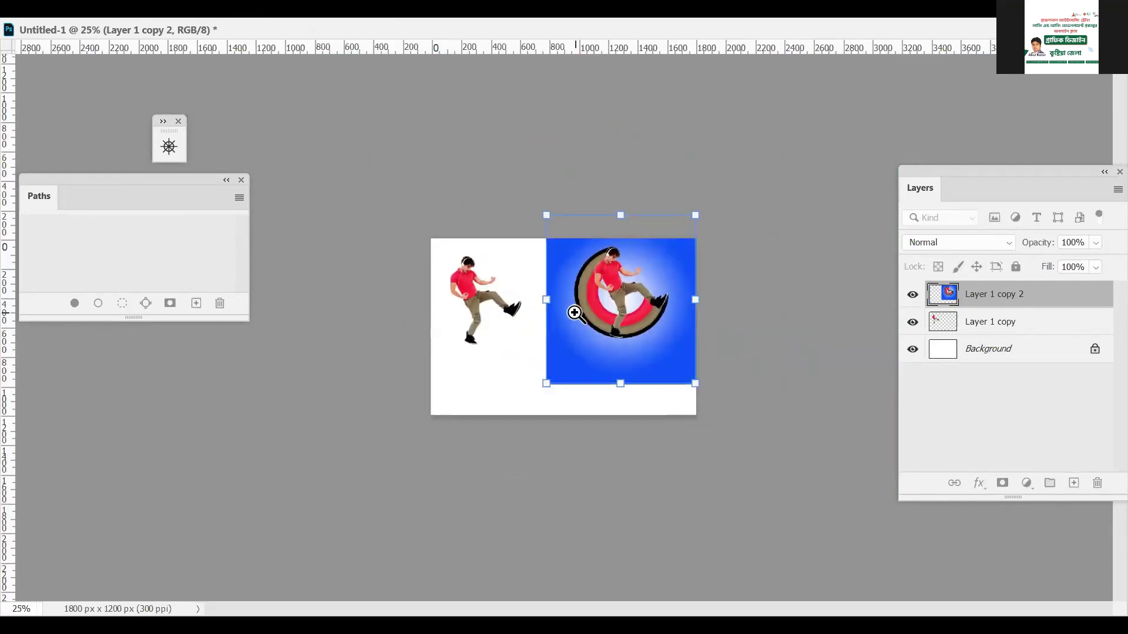
left_click(574, 310)
left_click_drag(736, 408, 703, 382)
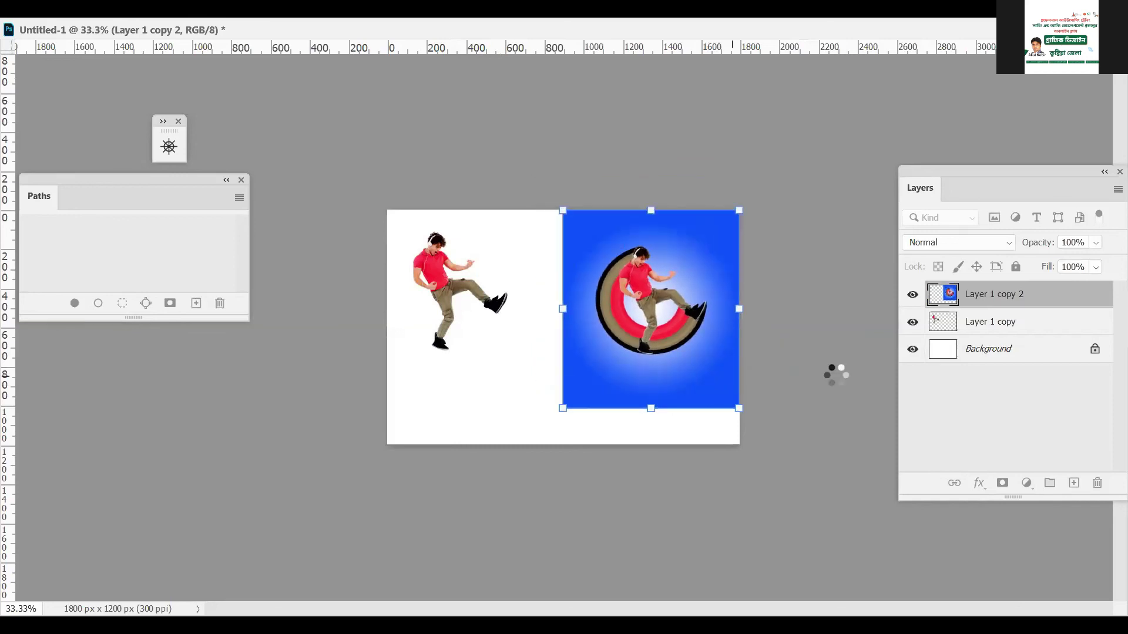
key("Return")
Enlarge the dancer on Layer 1 copy within the white left half, and crop away the empty bottom strip to 1800 x 1018 px
left_click(975, 331)
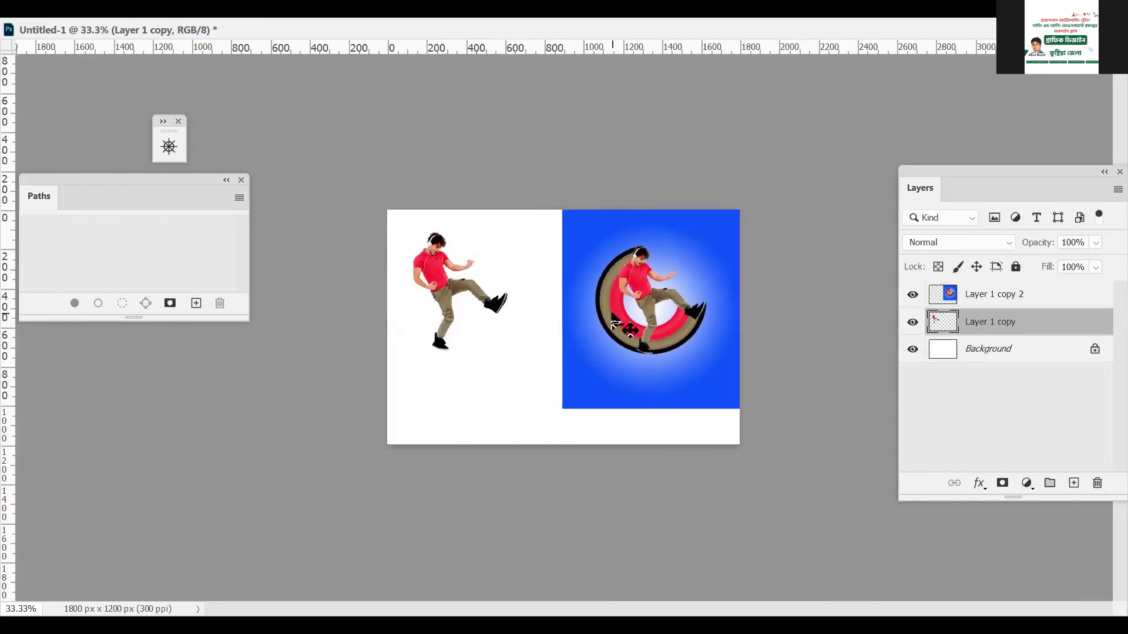
key("ctrl+t")
left_click_drag(507, 348, 538, 386)
key("Return")
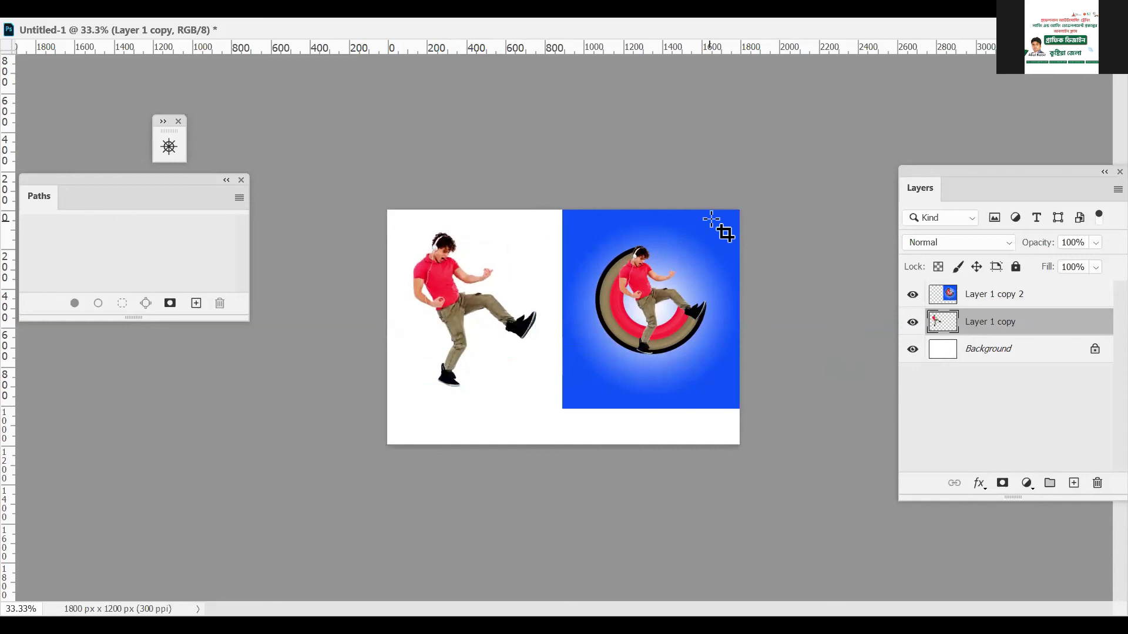
left_click_drag(731, 221, 372, 415)
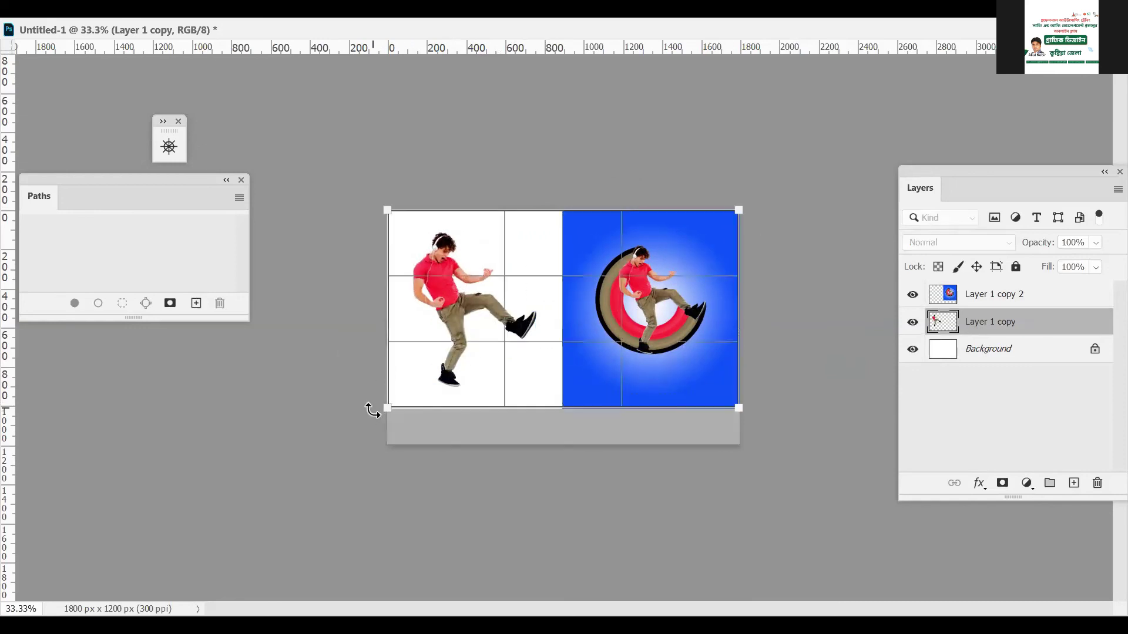
key("Return")
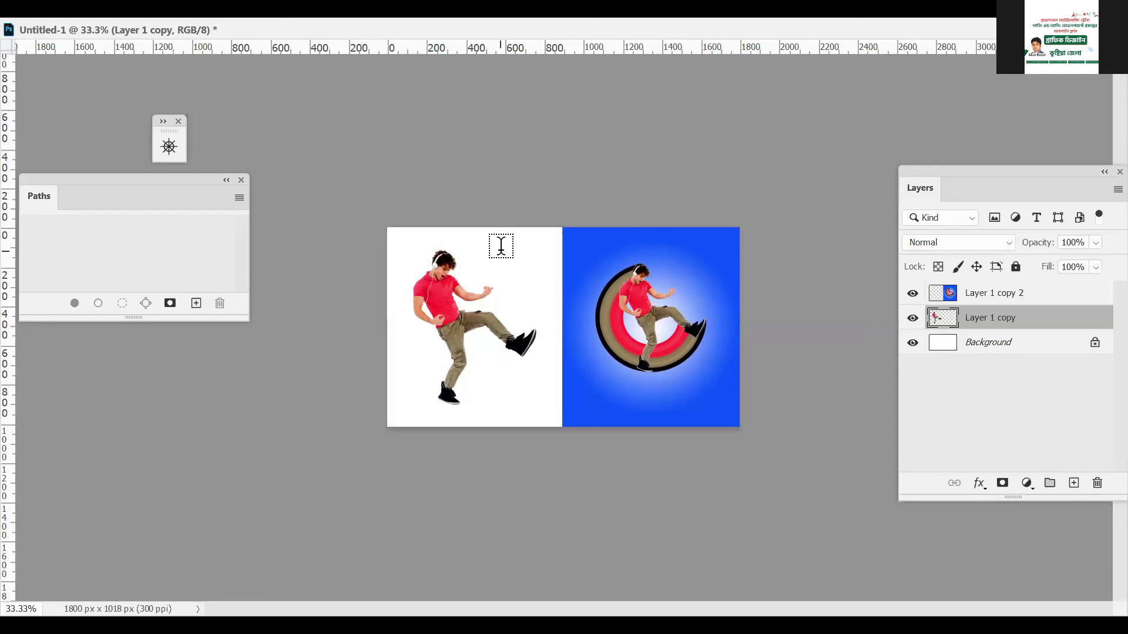
Start a horizontal text line near the top of the white half, beside the dancer's head
left_click(500, 249)
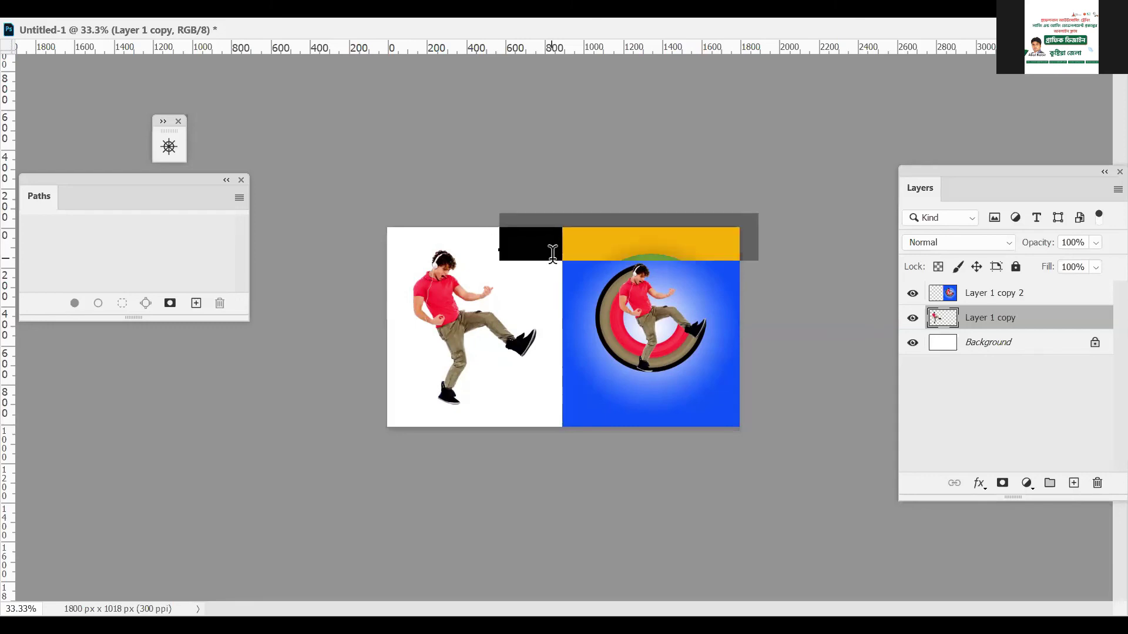
type("Type")
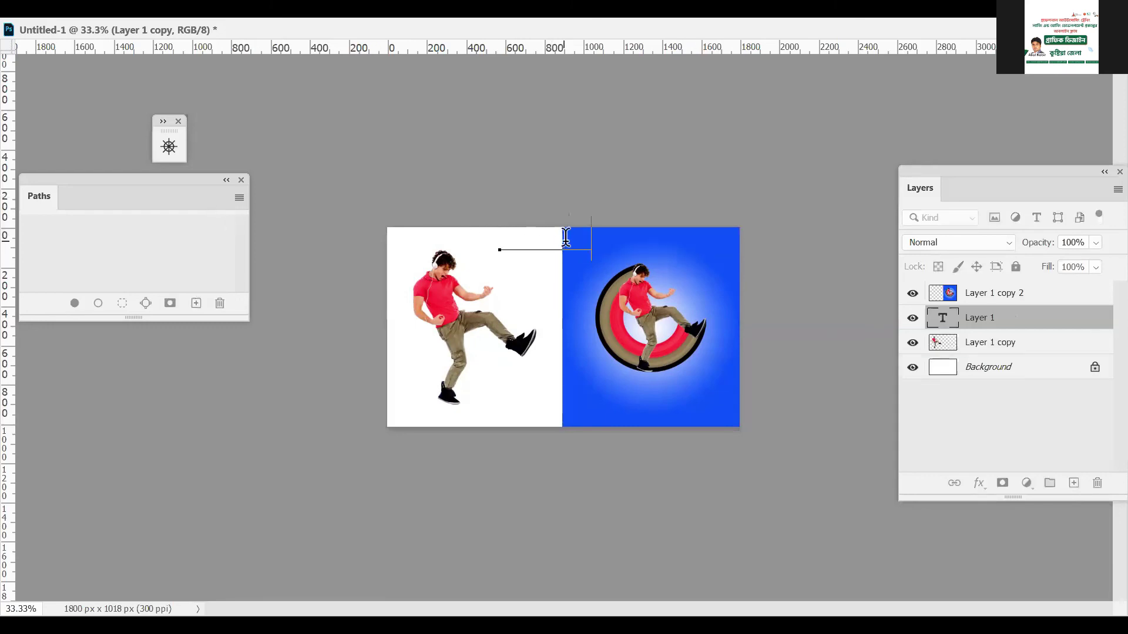